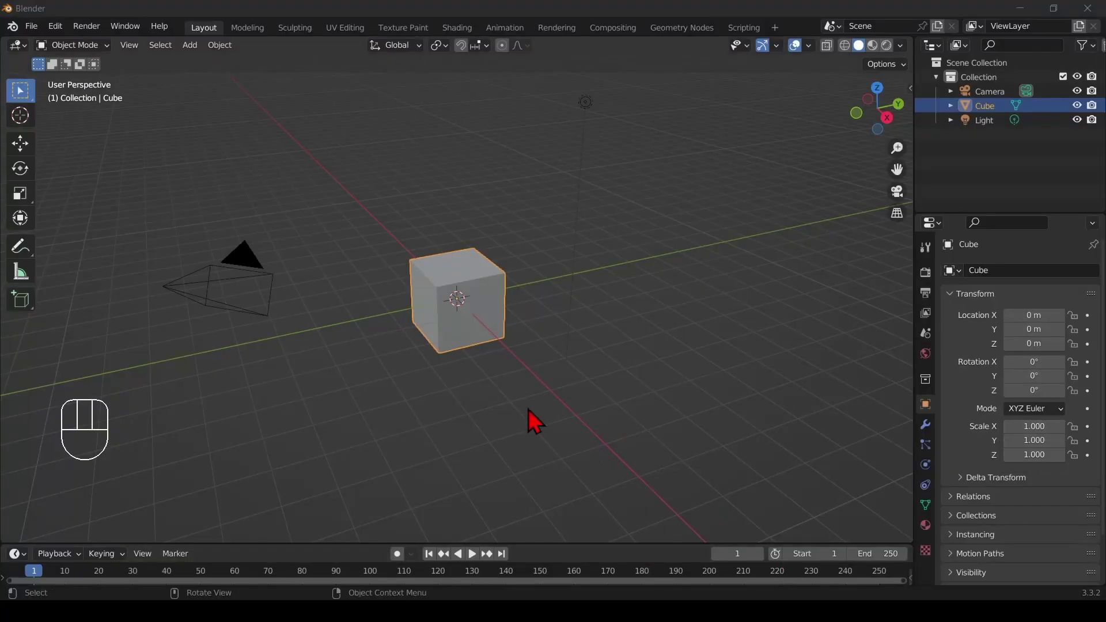
Select the default cube and delete it, leaving only the camera and light.
click(528, 409)
click(476, 332)
key(x)
click(467, 324)
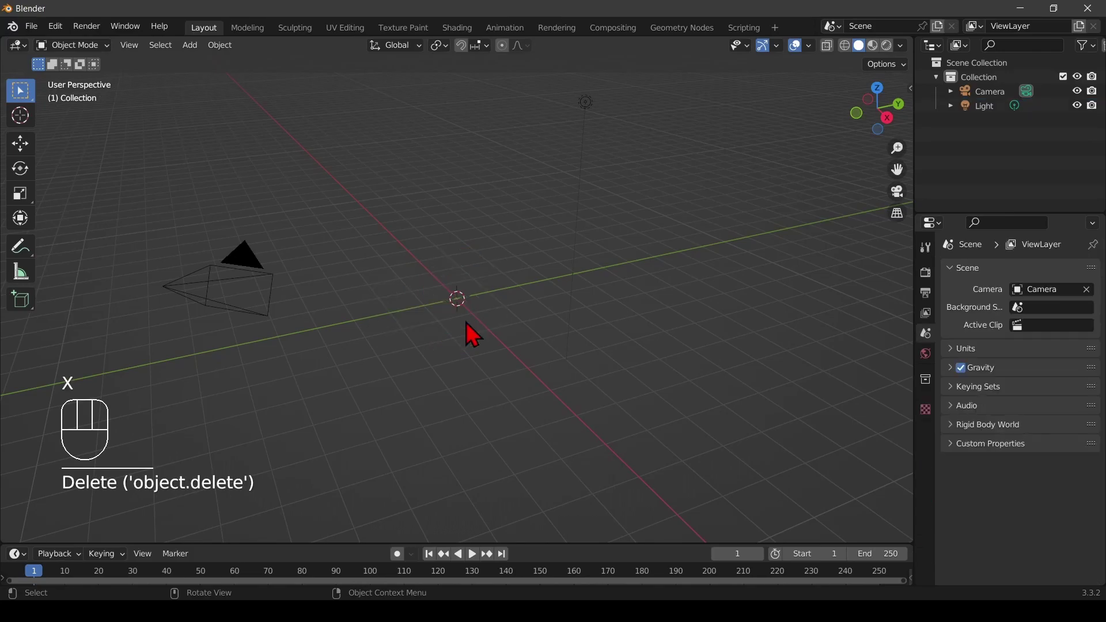
key(shift+a)
Add a UV sphere and turn on the Statistics overlay in the viewport.
mouse_move(464, 311)
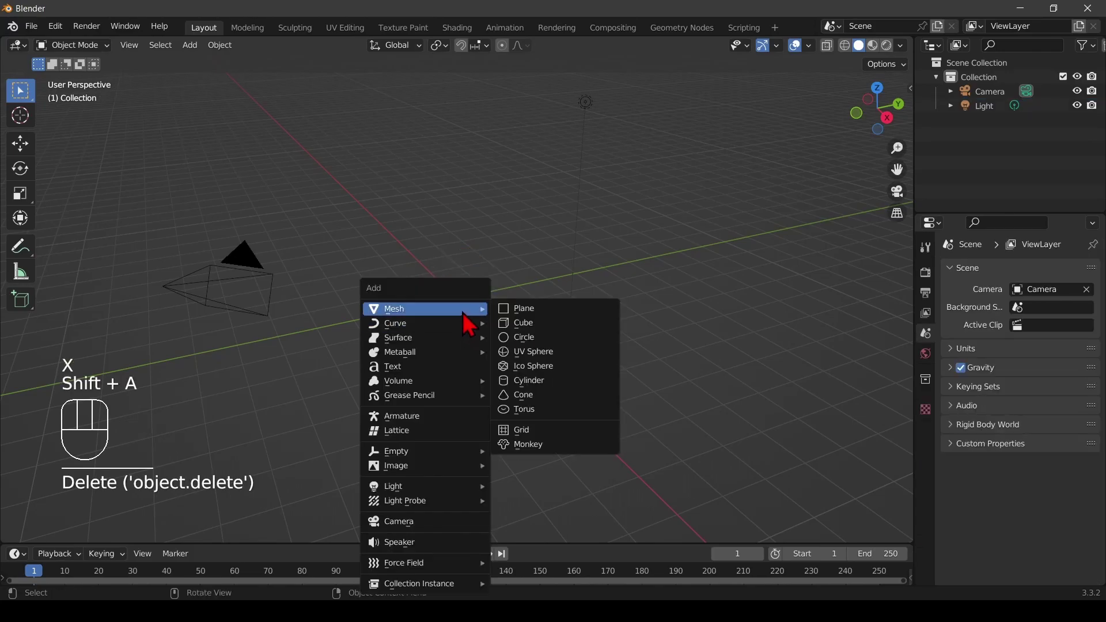
click(525, 351)
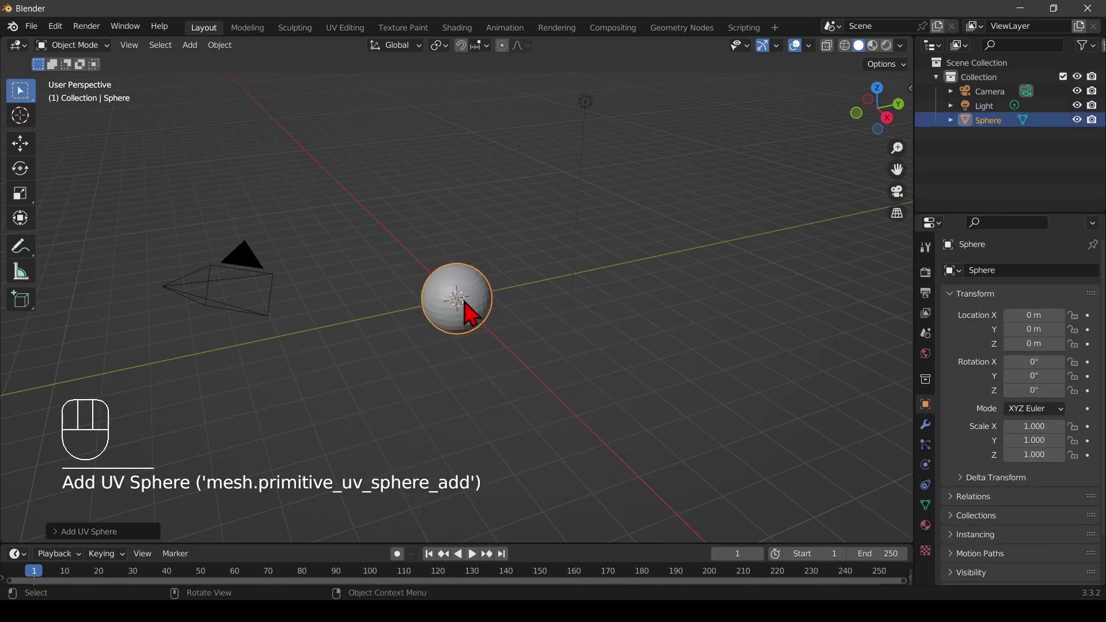
scroll(482, 328, up, 2)
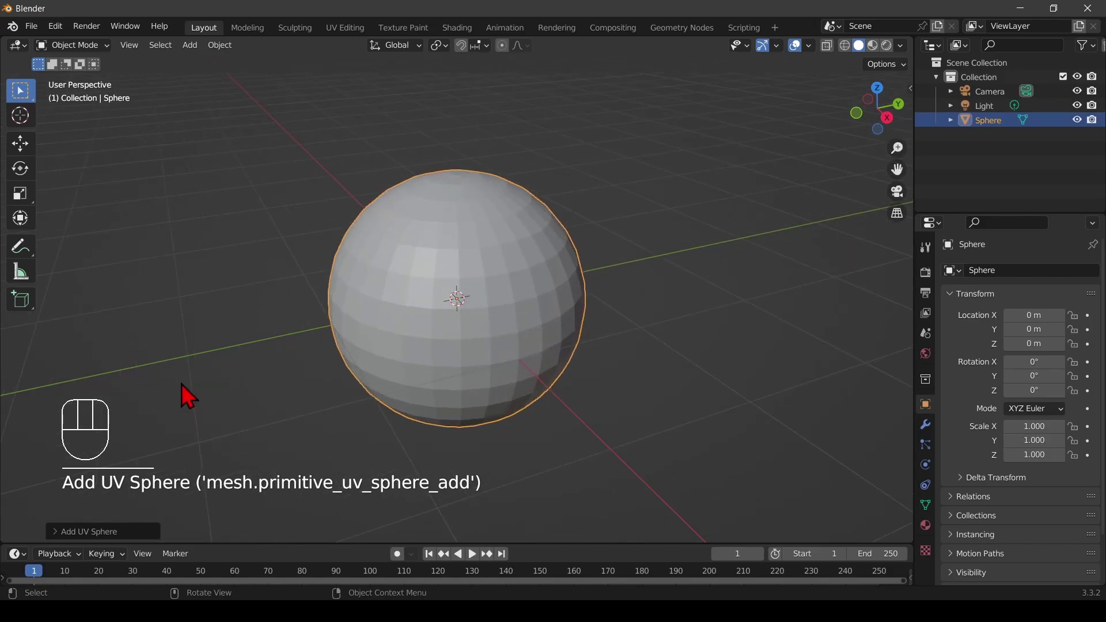
click(809, 46)
click(719, 161)
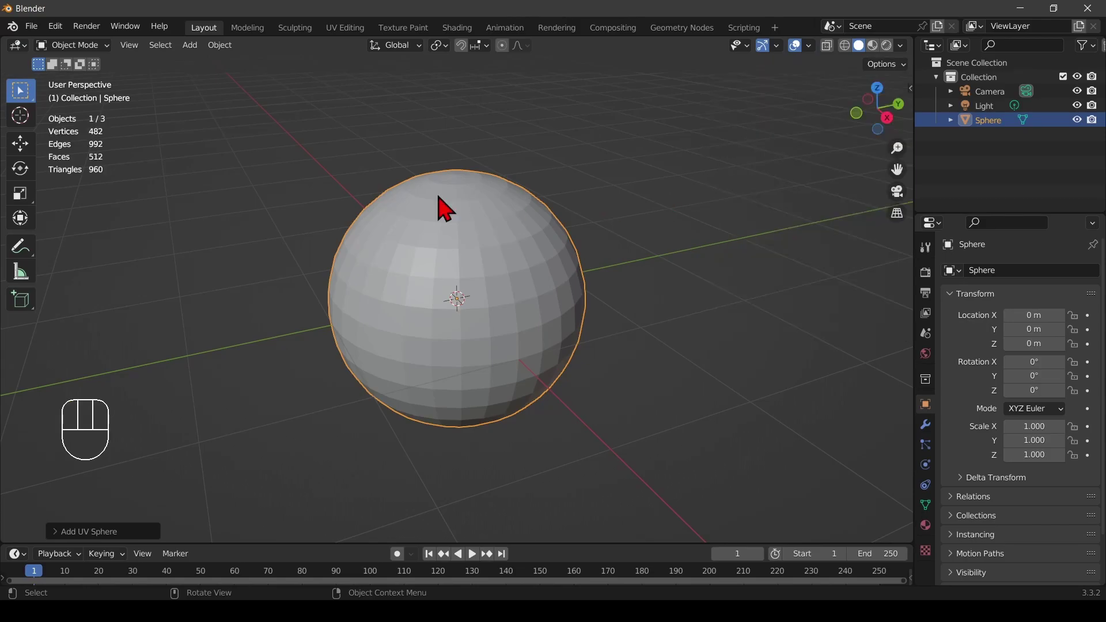
Rebuild the sphere with 40 segments and 24 rings (922 vertices).
click(94, 530)
click(199, 373)
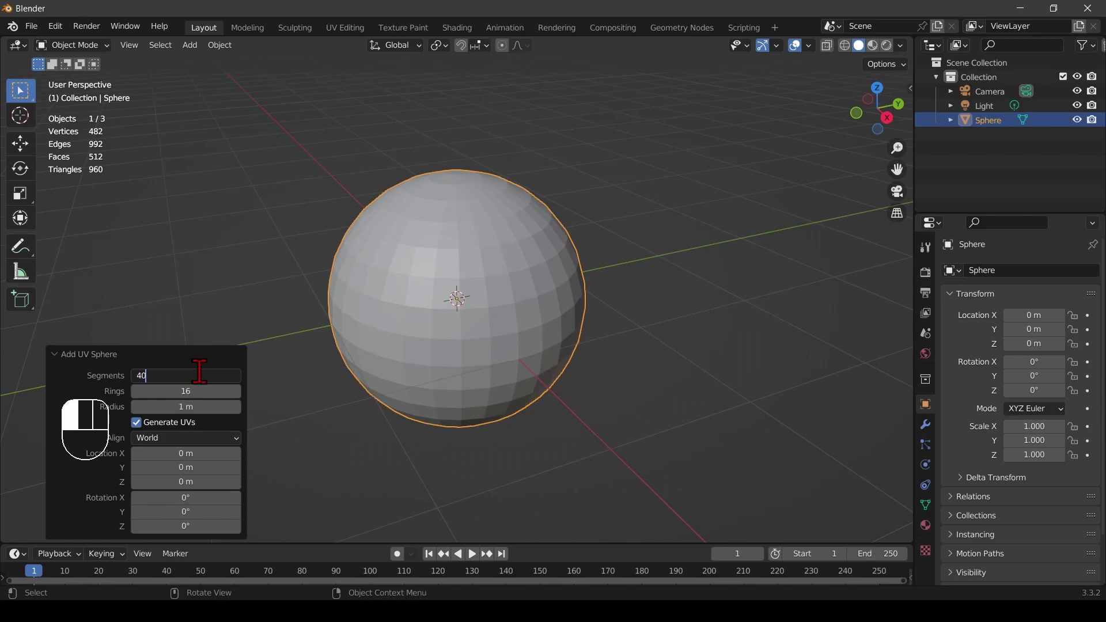
key(Tab)
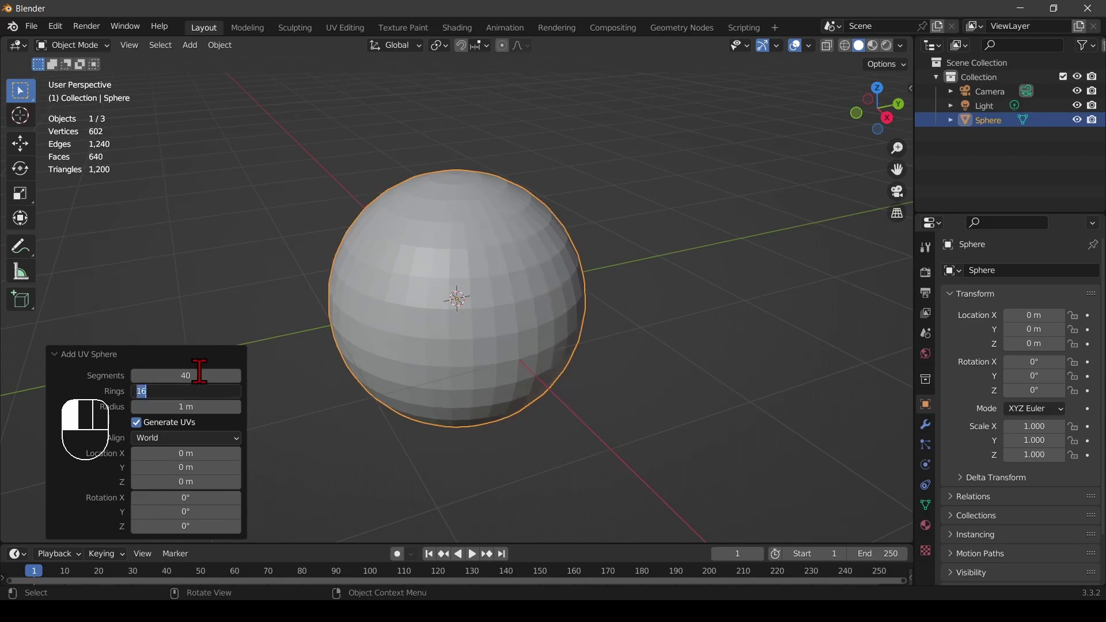
text(24)
key(Return)
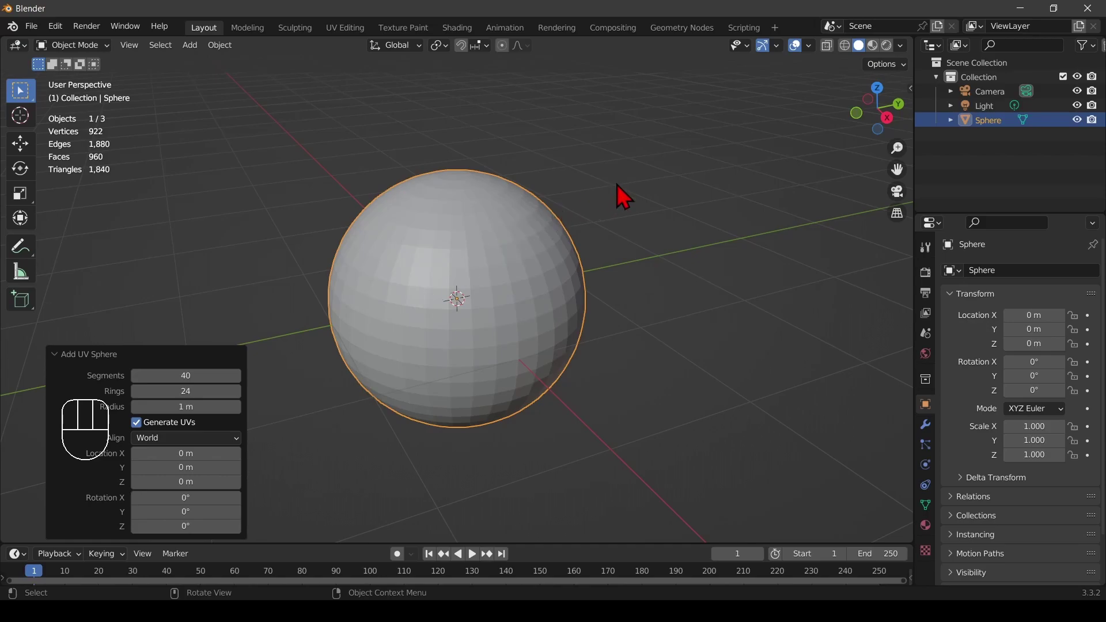
click(520, 258)
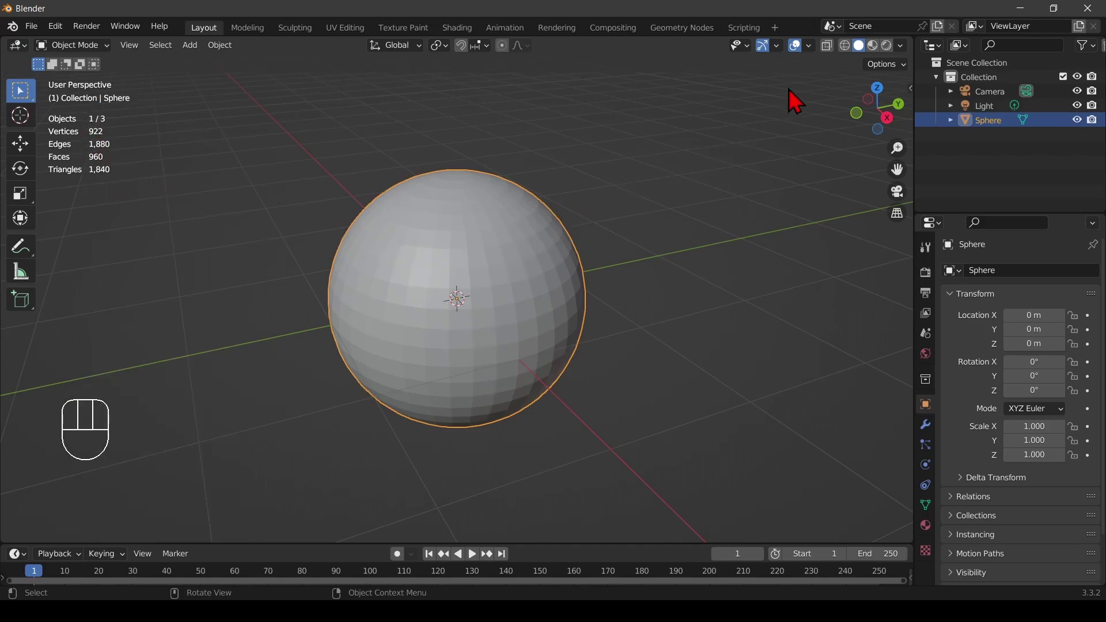
Turn on X-Ray, switch to front view and enter vertex editing on the sphere.
click(845, 45)
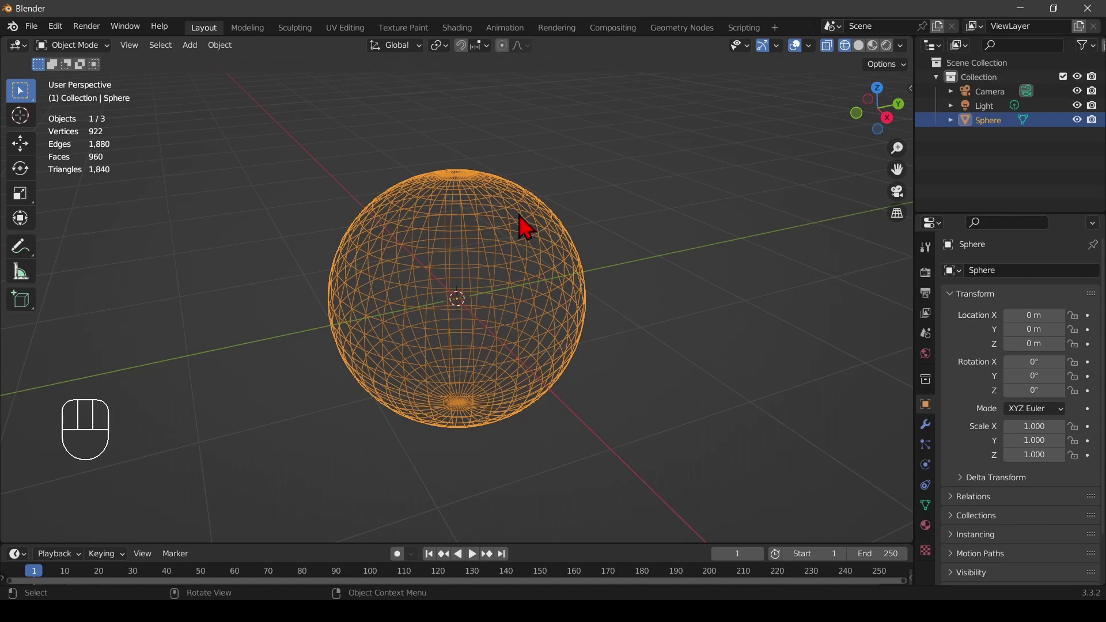
key(KP_1)
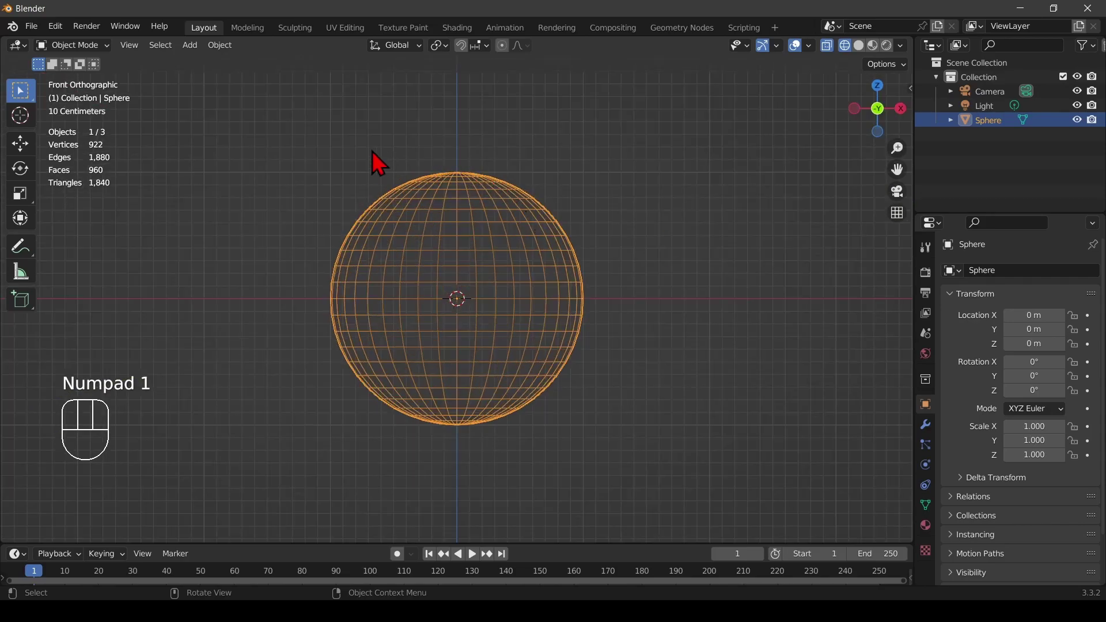
key(Tab)
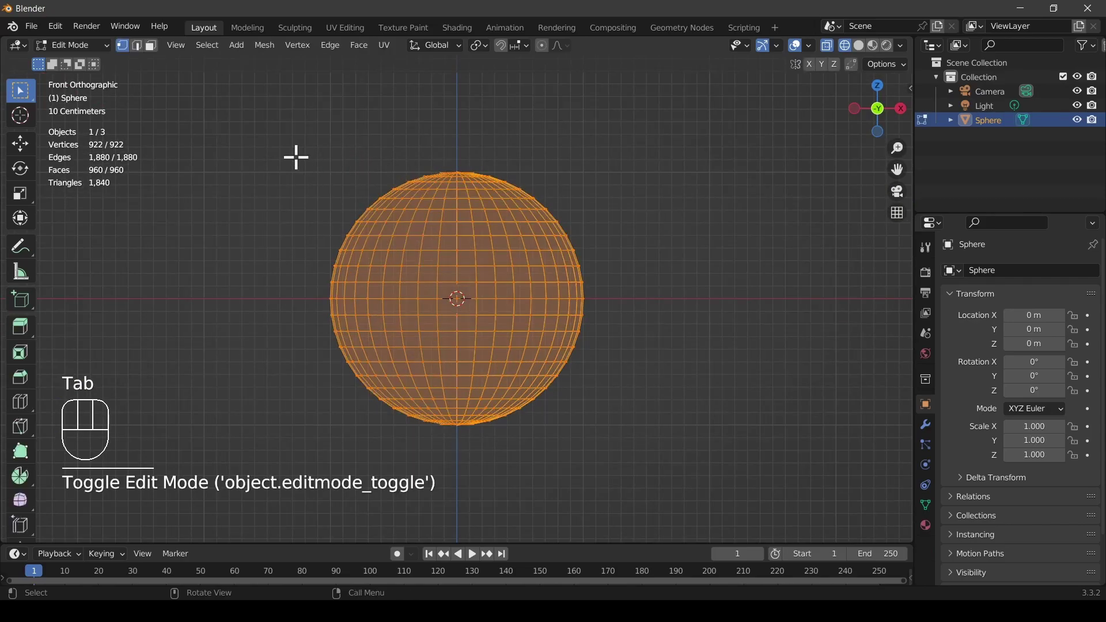
key(1)
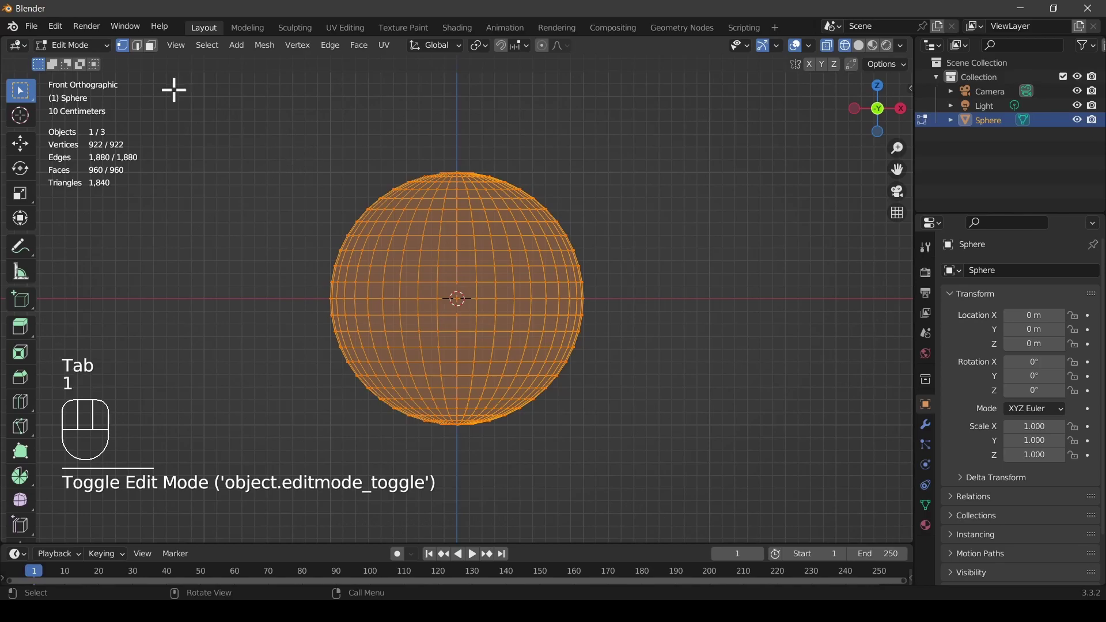
Box-select the sphere's upper half and delete those vertices, leaving a 481-vertex bowl.
drag(258, 132, 625, 293)
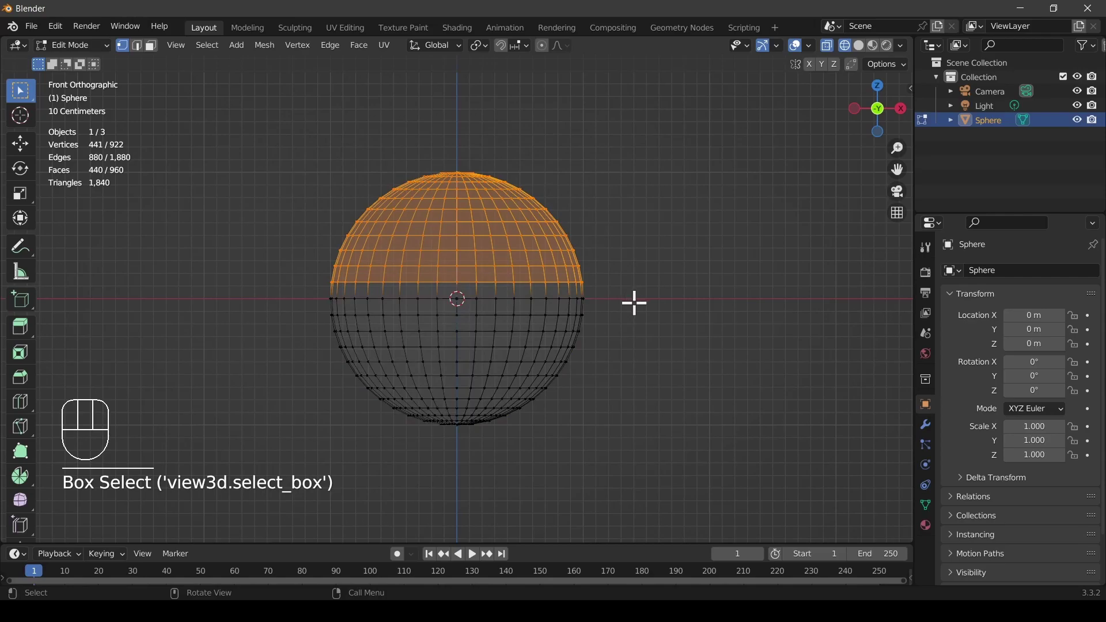
key(x)
click(609, 306)
middle_drag(568, 316, 571, 360)
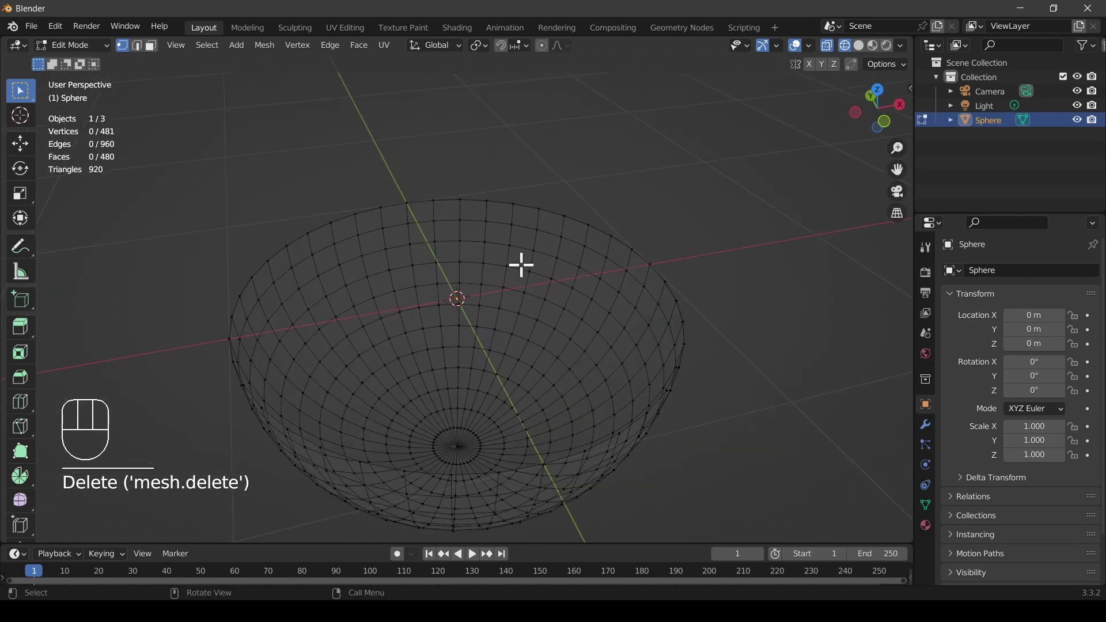
Select the bowl's open rim as a full edge loop.
key(2)
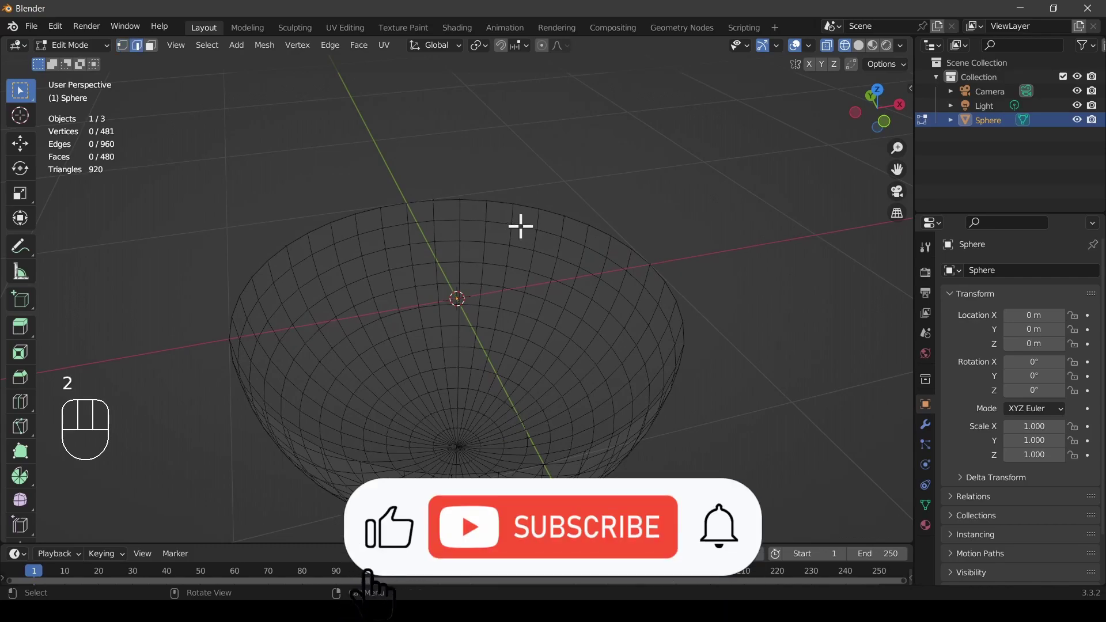
click(499, 205)
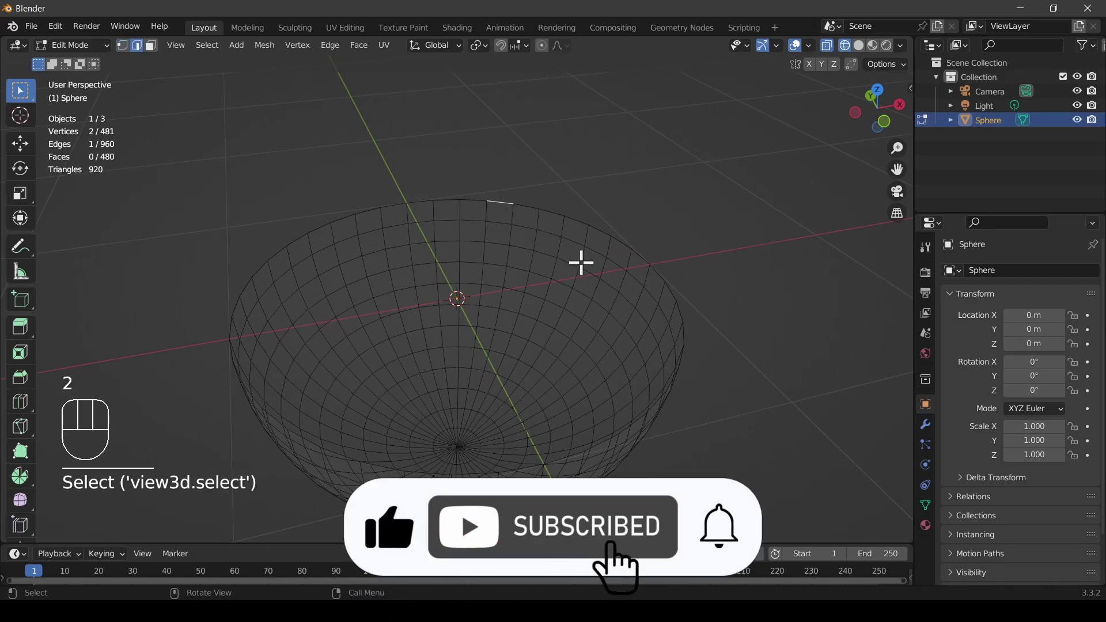
key(alt)
alt+click(526, 206)
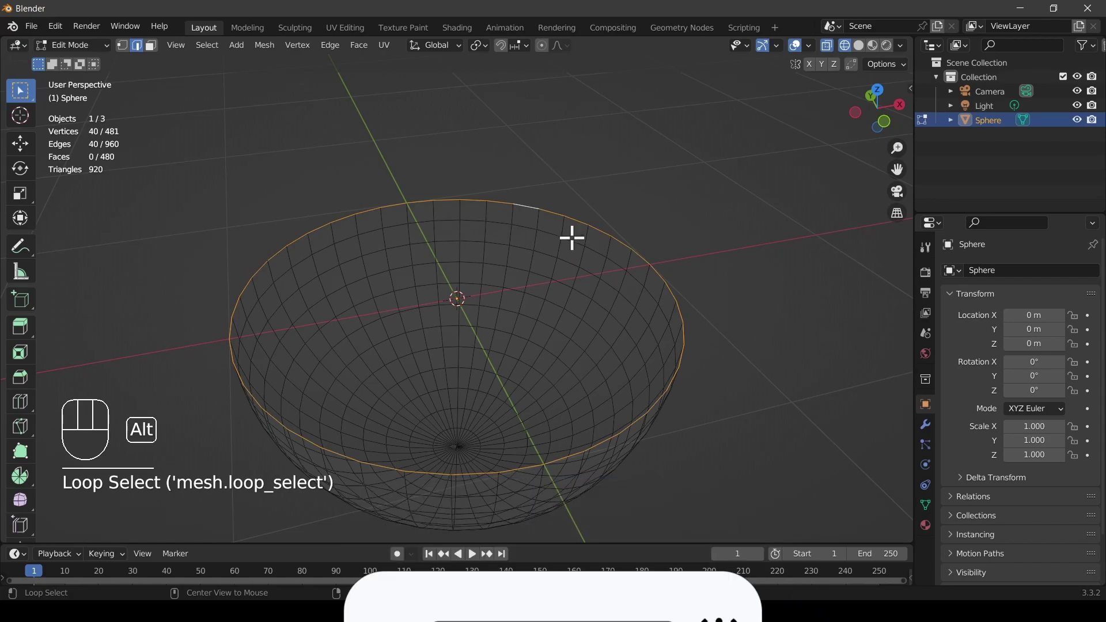
Cap the rim with a Grid Fill lid (span 10) and save as part2.blend.
click(360, 46)
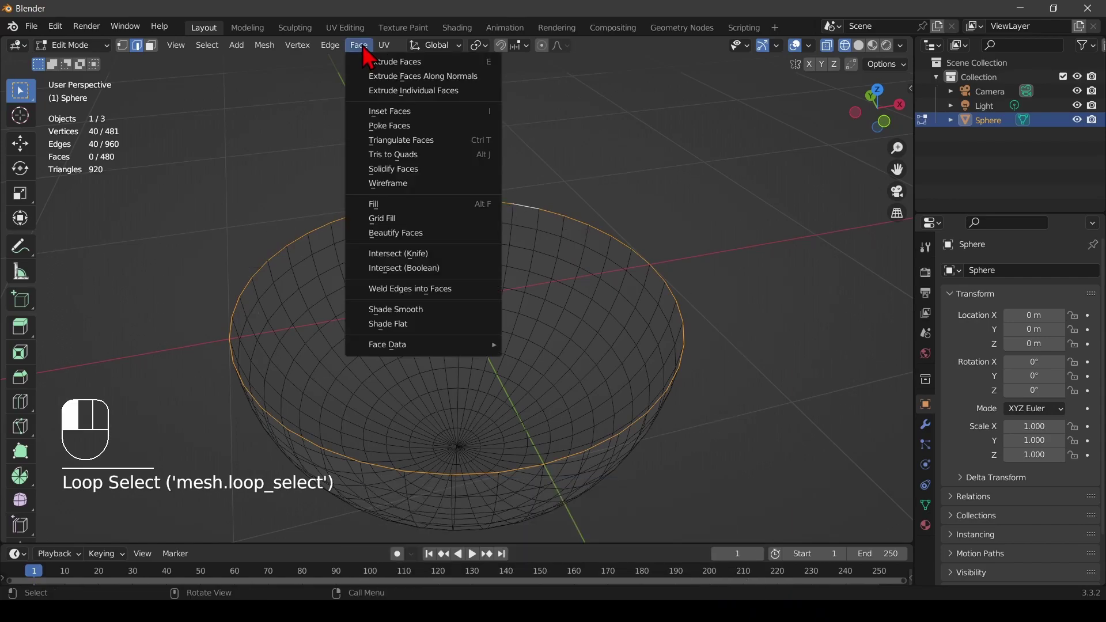
click(410, 219)
mouse_move(679, 301)
middle_down()
mouse_move(694, 233)
mouse_move(672, 348)
mouse_move(686, 271)
mouse_move(696, 302)
middle_up()
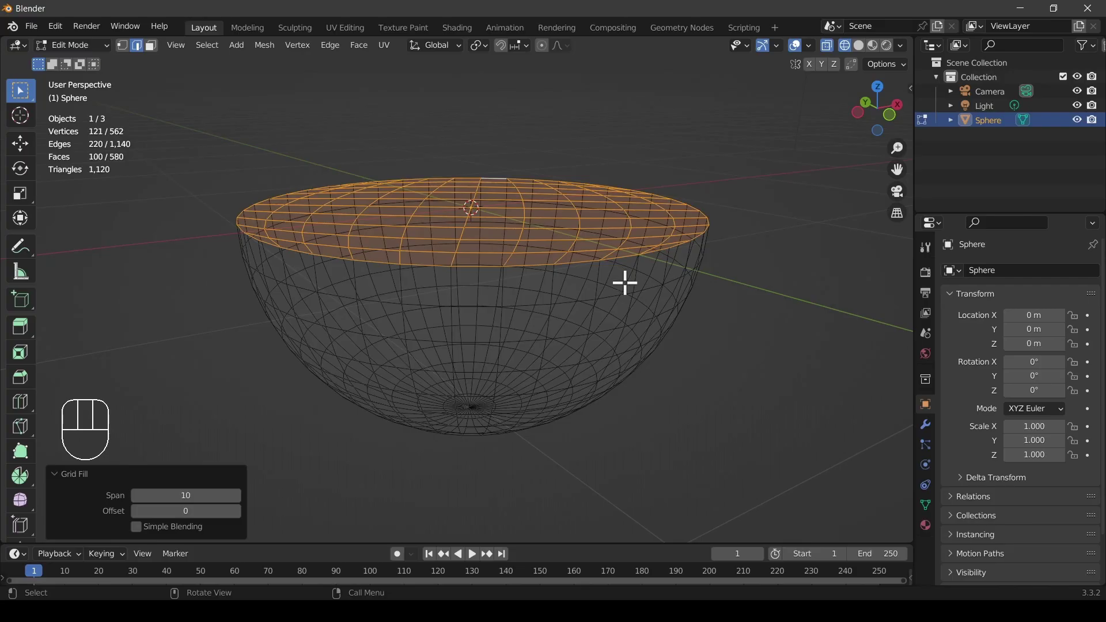
key(ctrl+s)
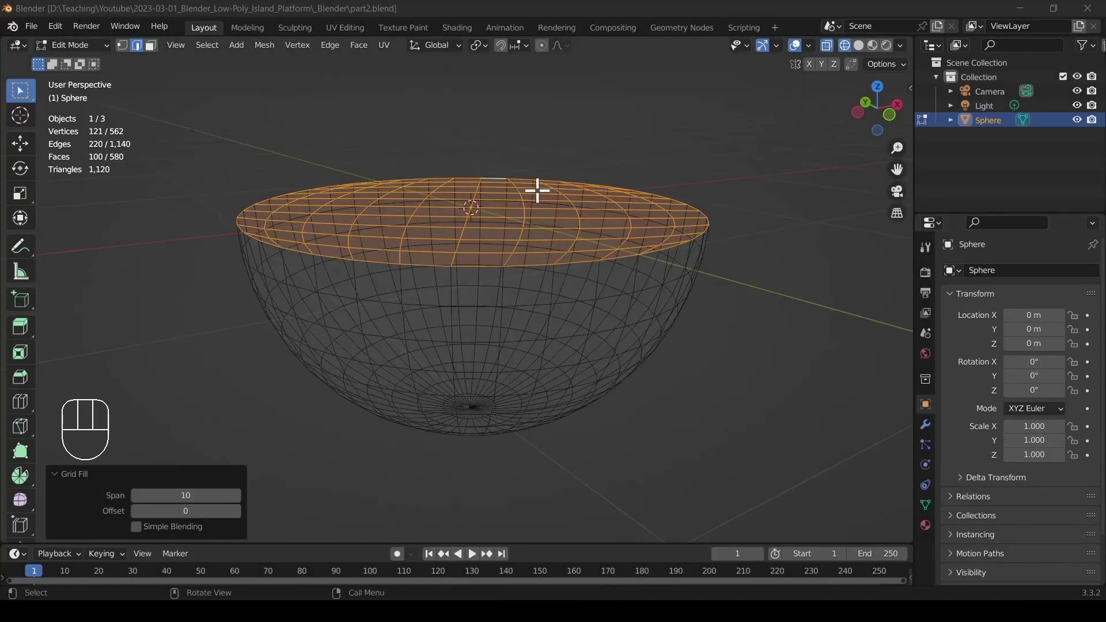
Deselect the cap, look down from the top view and turn X-Ray off.
click(581, 190)
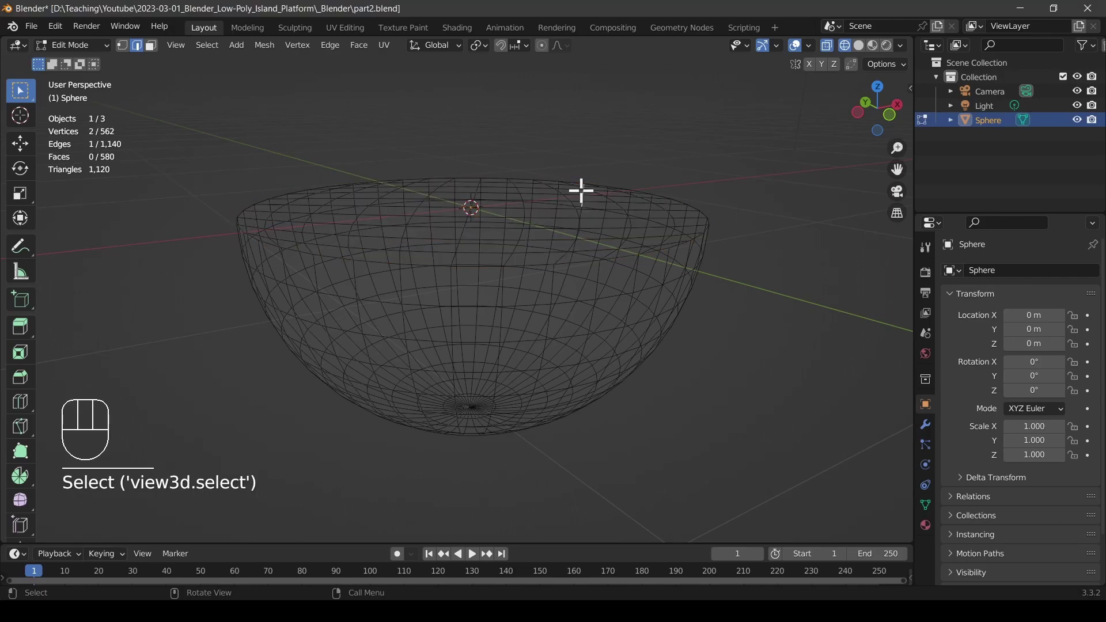
key(KP_7)
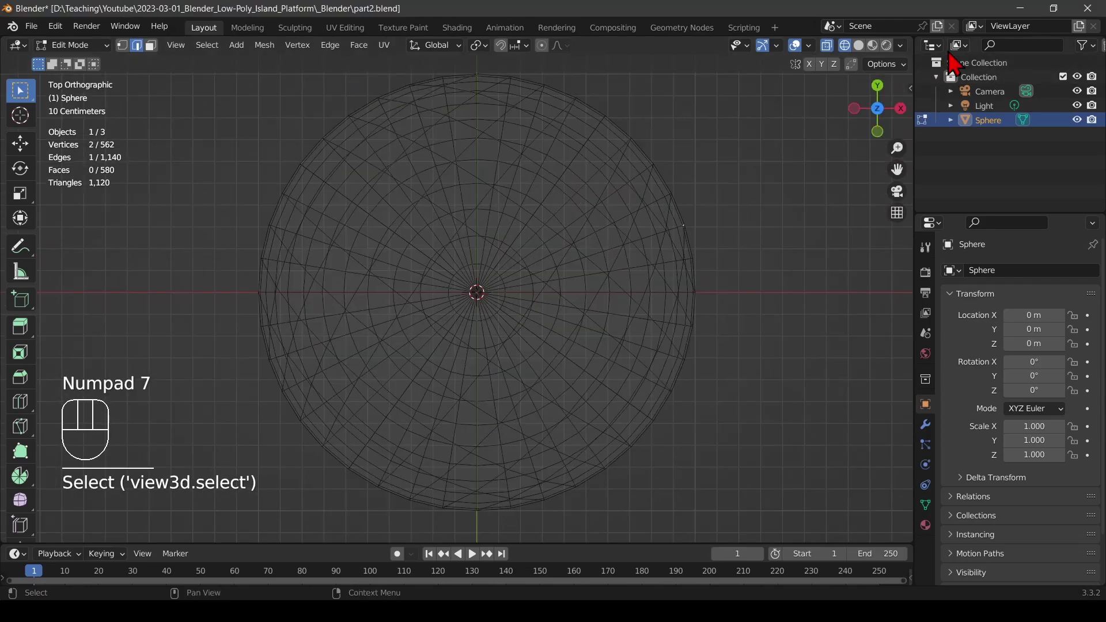
click(828, 48)
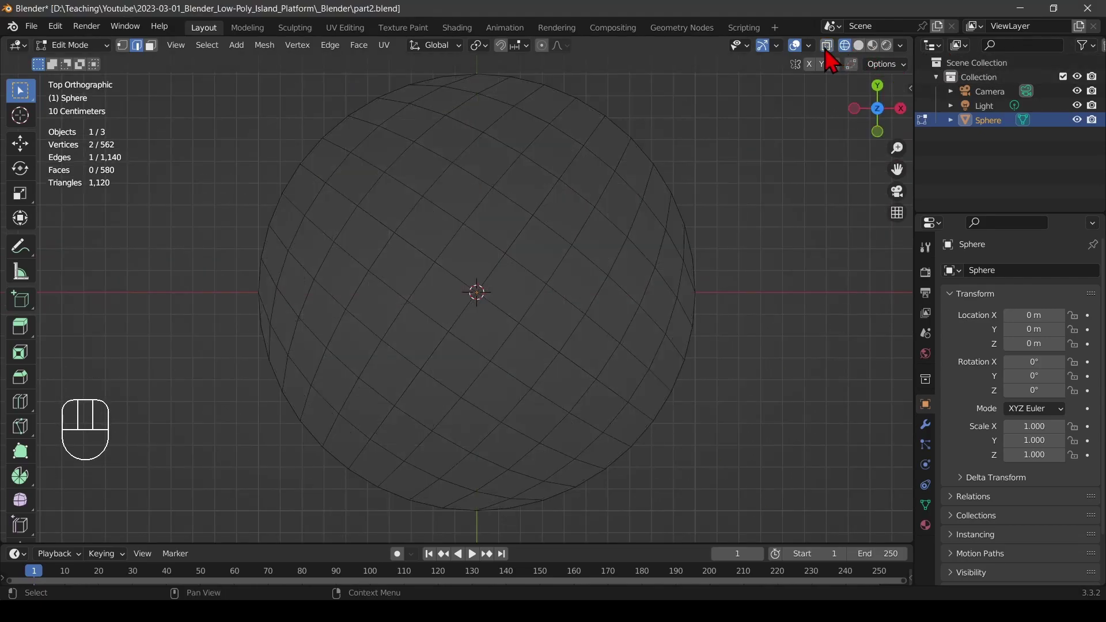
scroll(709, 213, down, 2)
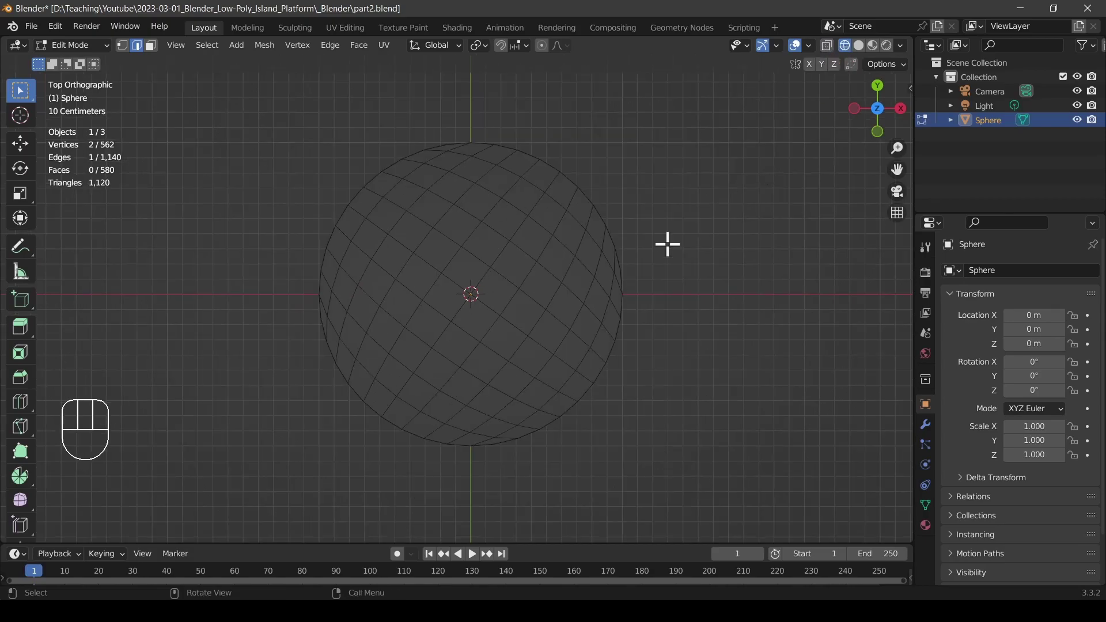
Re-enter vertex editing and select the vertex at the top of the outer rim.
key(Tab)
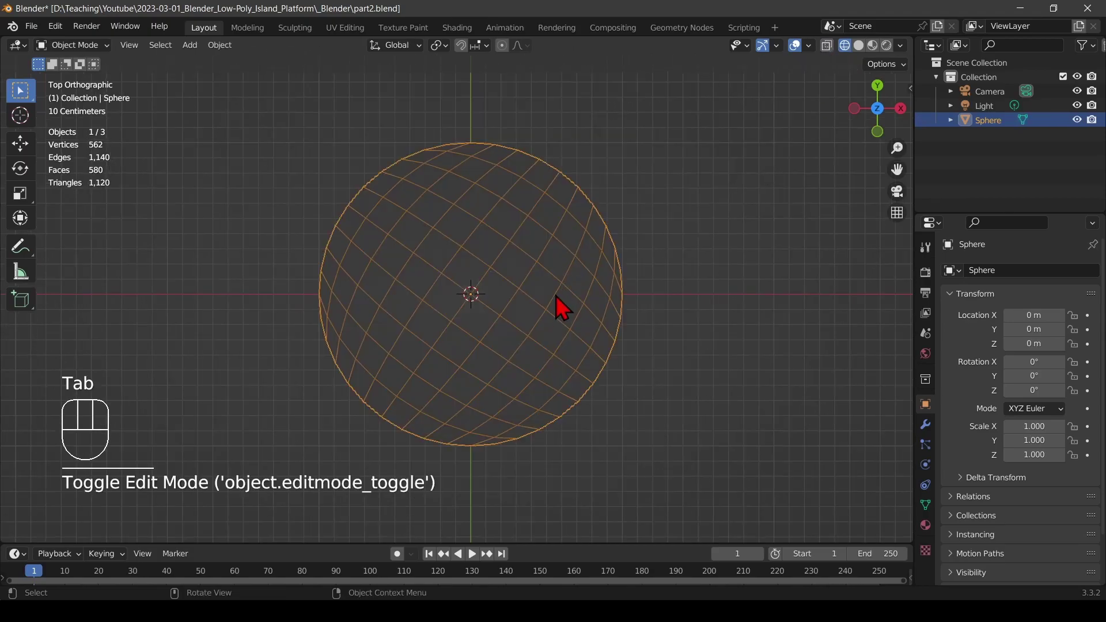
key(1)
key(Tab)
key(1)
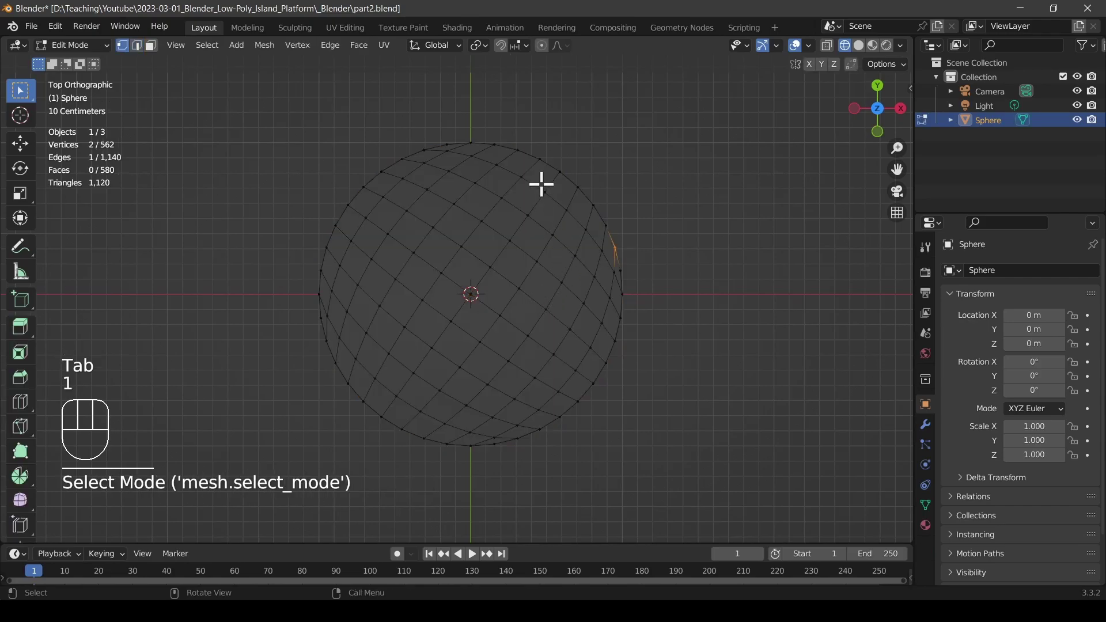
scroll(515, 163, up, 2)
scroll(523, 160, down, 1)
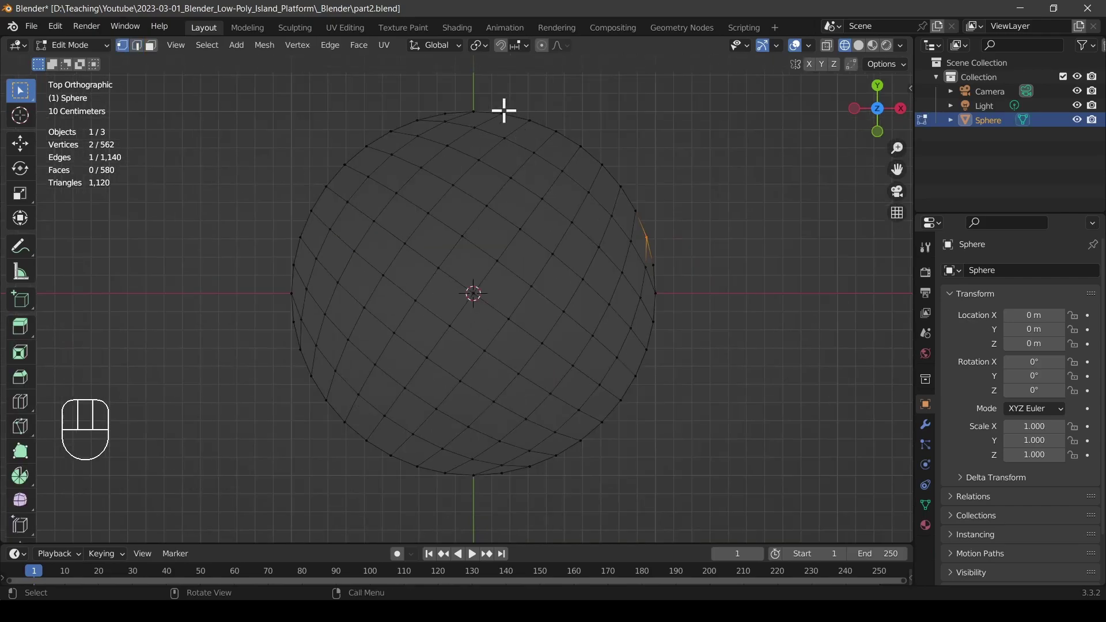
click(502, 113)
Select alternating rim vertices around the upper-right and right side of the rim.
shift+click(559, 143)
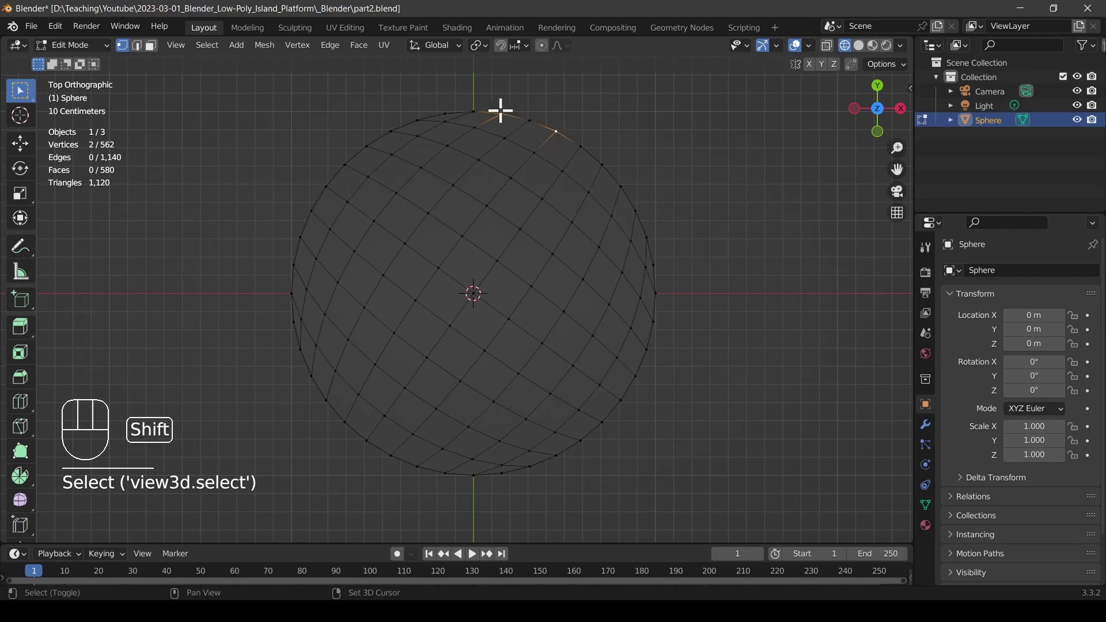
shift+click(601, 165)
shift+click(636, 211)
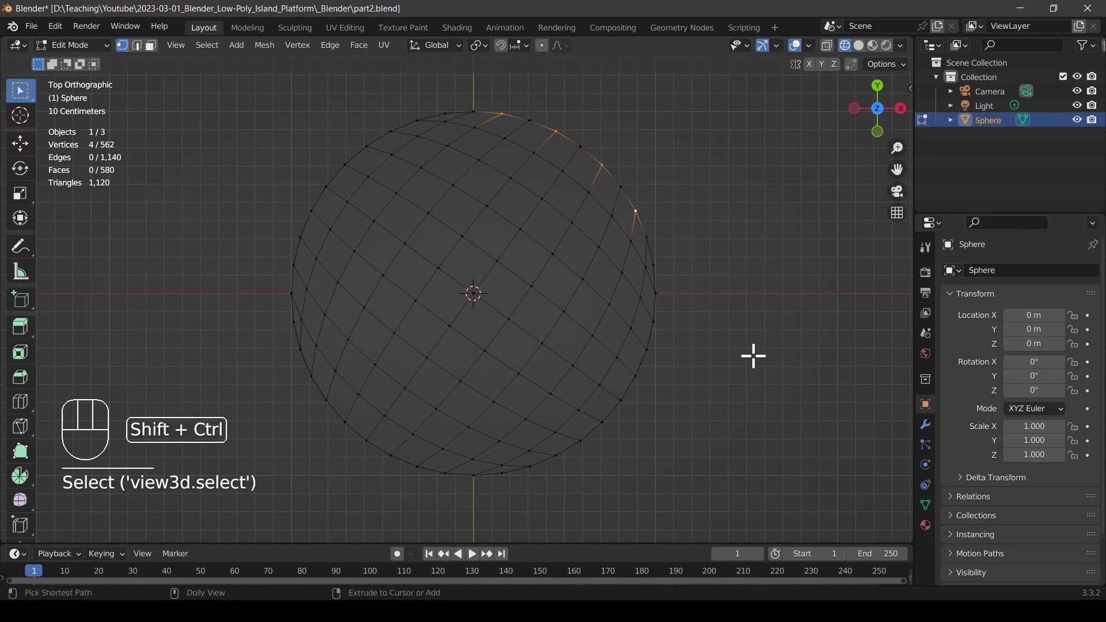
key(ctrl+shift+KP_Add)
key(ctrl+shift+KP_Add)
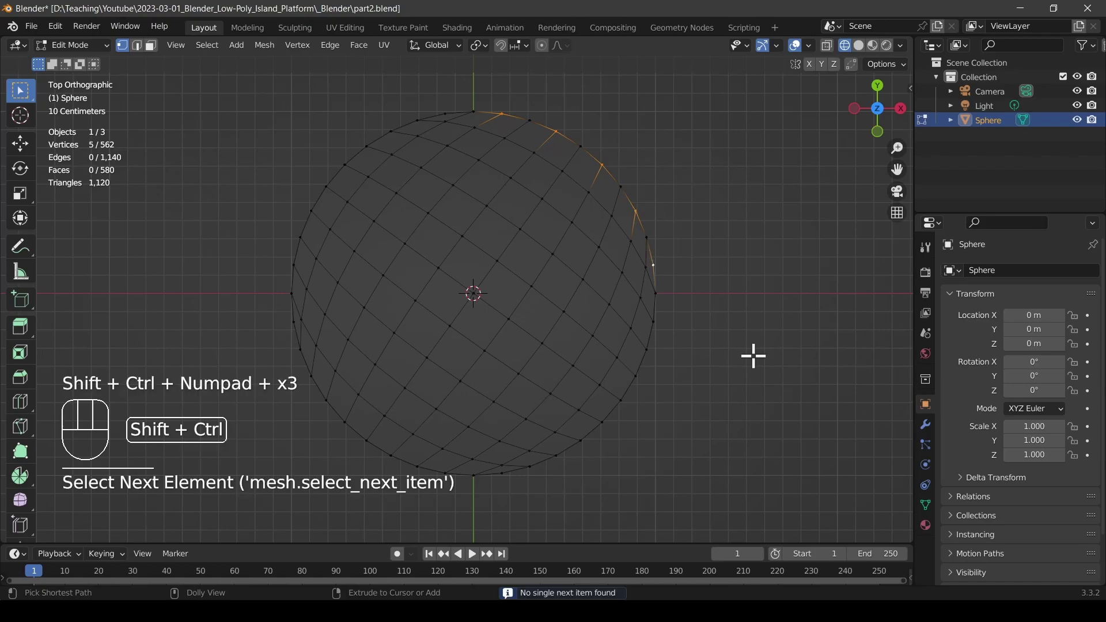
shift+click(655, 322)
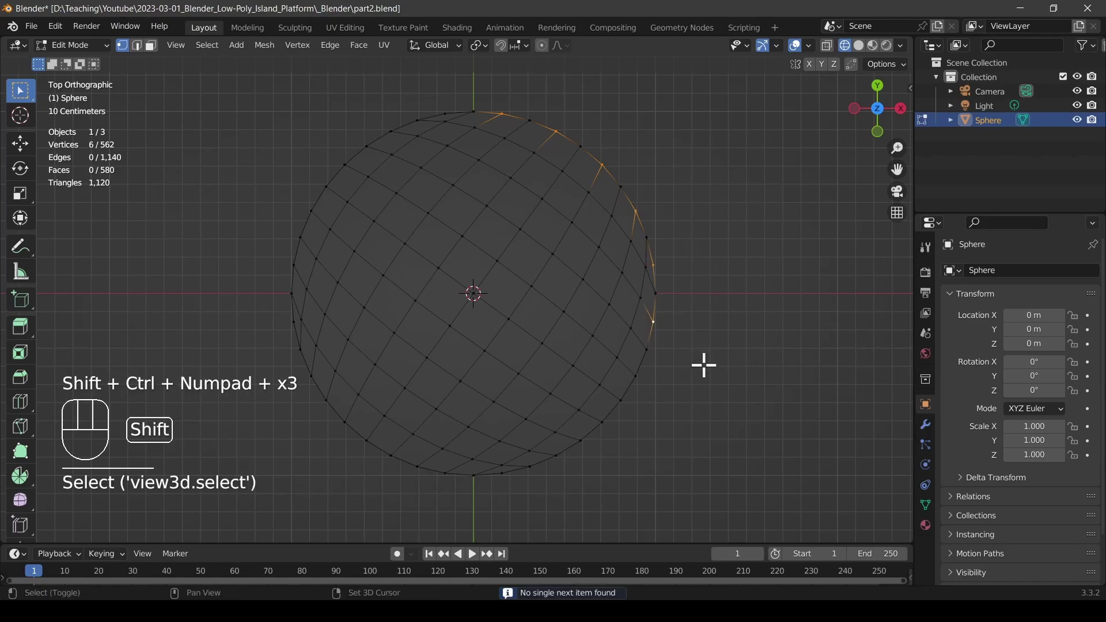
key(ctrl+shift+KP_Add)
key(ctrl+shift+KP_Add)
key(ctrl+shift+KP_Add)
key(ctrl+shift+KP_Add)
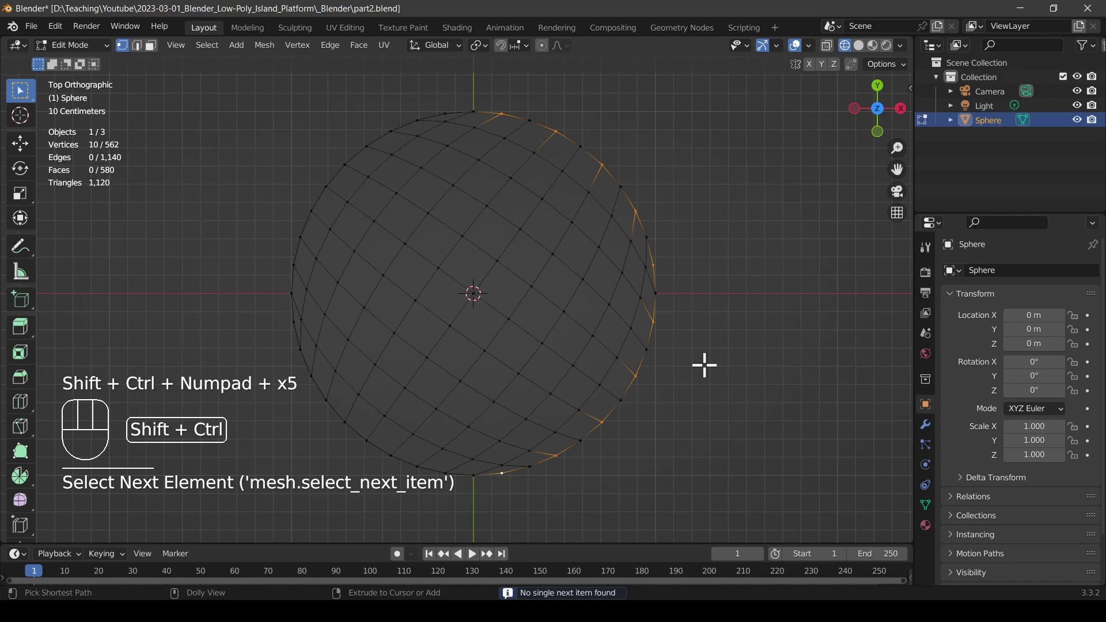
Continue the every-other-vertex selection around the bottom and left rim, twenty vertices in all.
shift+middle_drag(452, 443, 513, 399)
shift+click(503, 426)
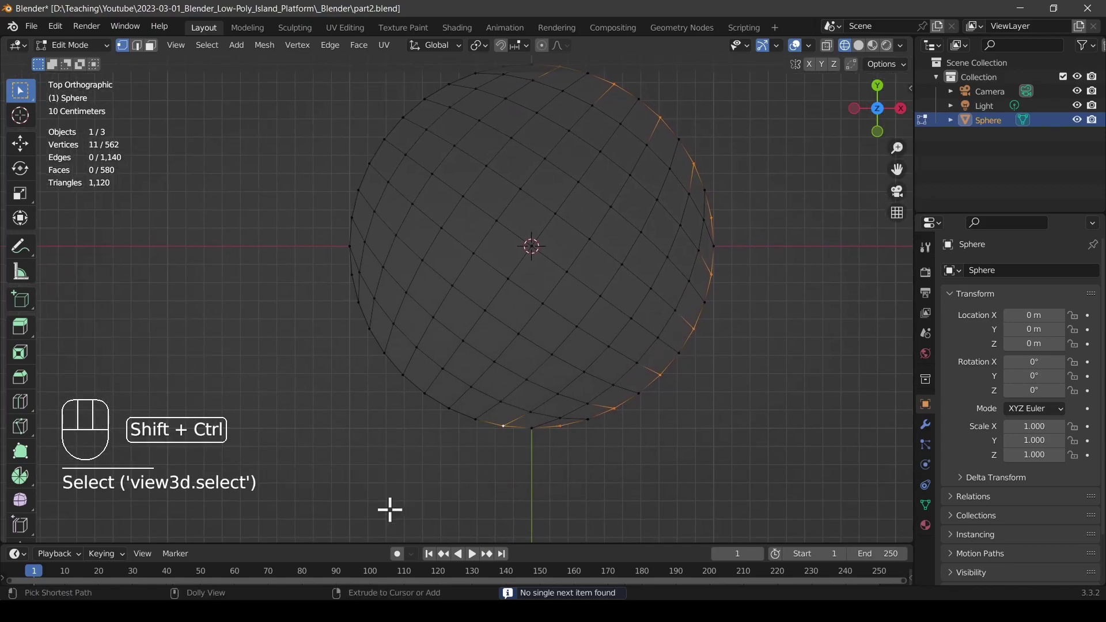
key(ctrl+shift+KP_Add)
key(ctrl+shift+KP_Add)
key(ctrl+shift+KP_Add)
key(ctrl+shift+KP_Add)
key(ctrl+shift+KP_Add)
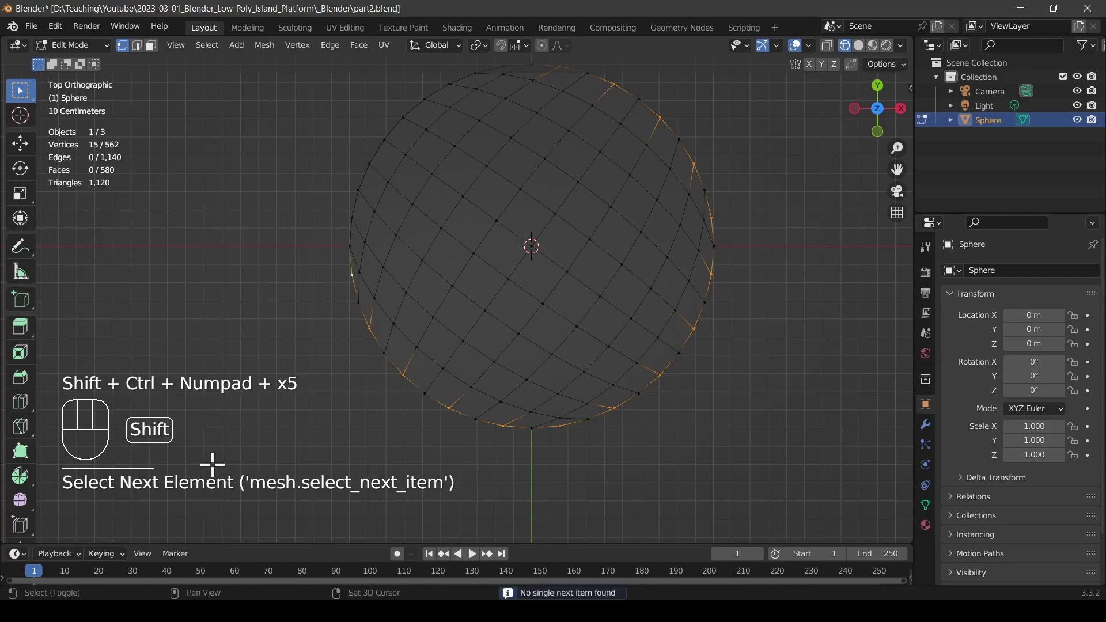
shift+click(352, 218)
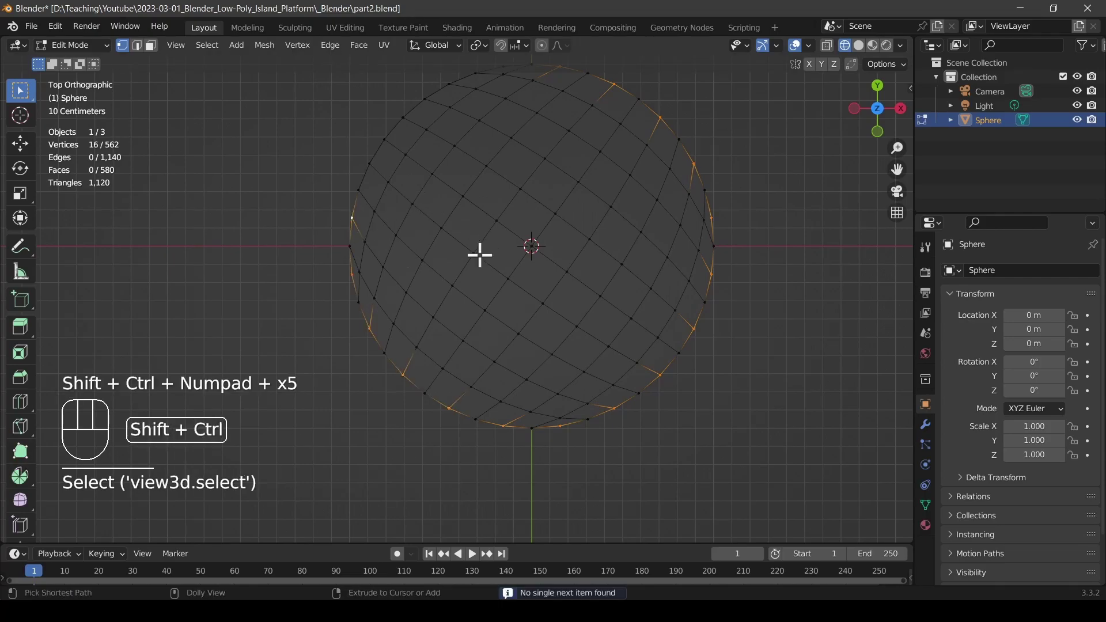
key(ctrl+shift+KP_Add)
key(ctrl+shift+KP_Add)
key(ctrl+shift+KP_Add)
key(ctrl+shift+KP_Add)
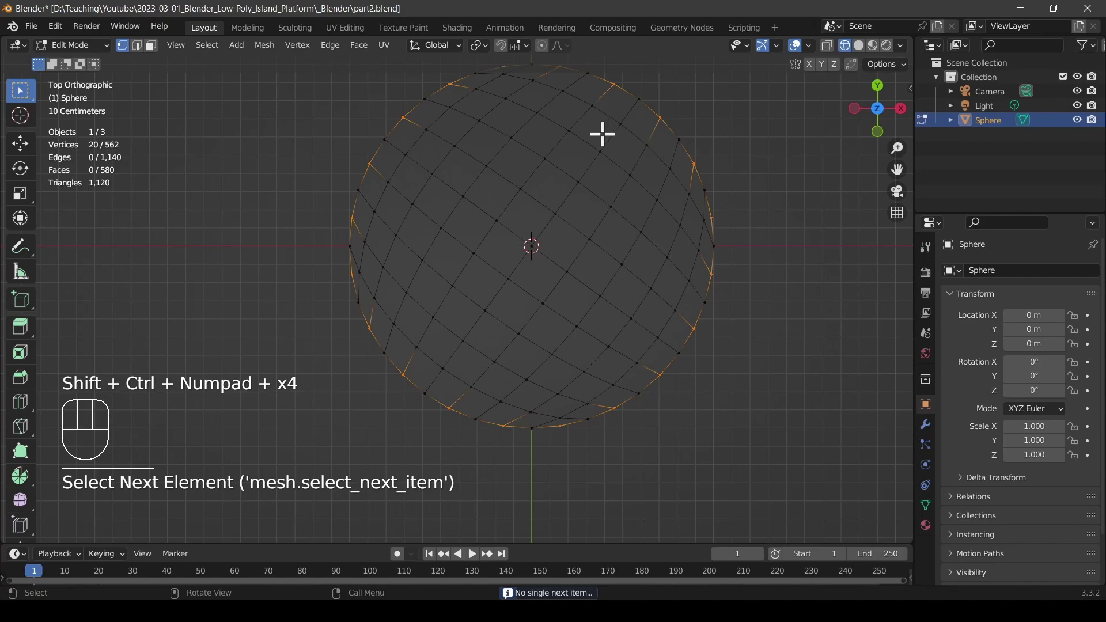
shift+scroll(587, 226, up, 5)
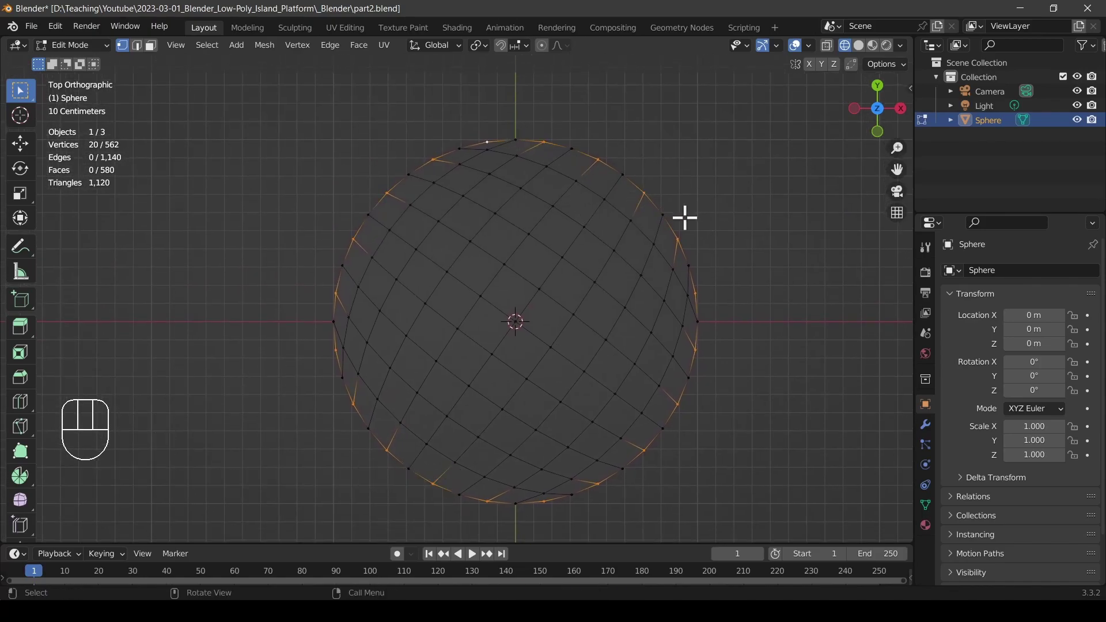
key(s)
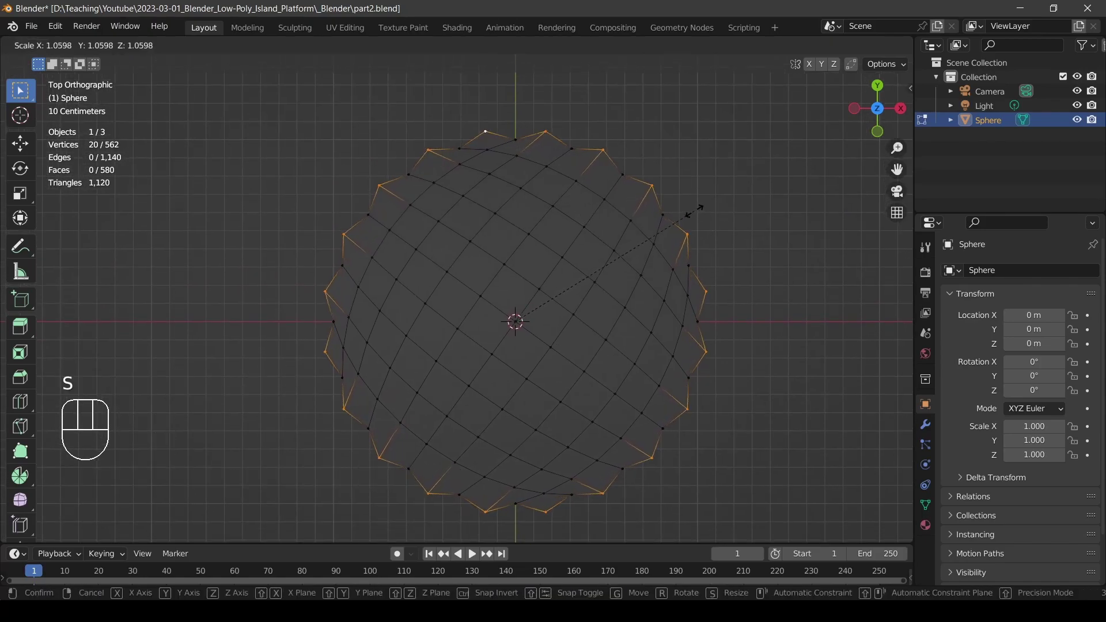
Scale the alternating rim vertices outward to 1.078 and enable proportional editing.
click(700, 215)
mouse_move(711, 222)
middle_down()
mouse_move(697, 196)
mouse_move(714, 211)
middle_up()
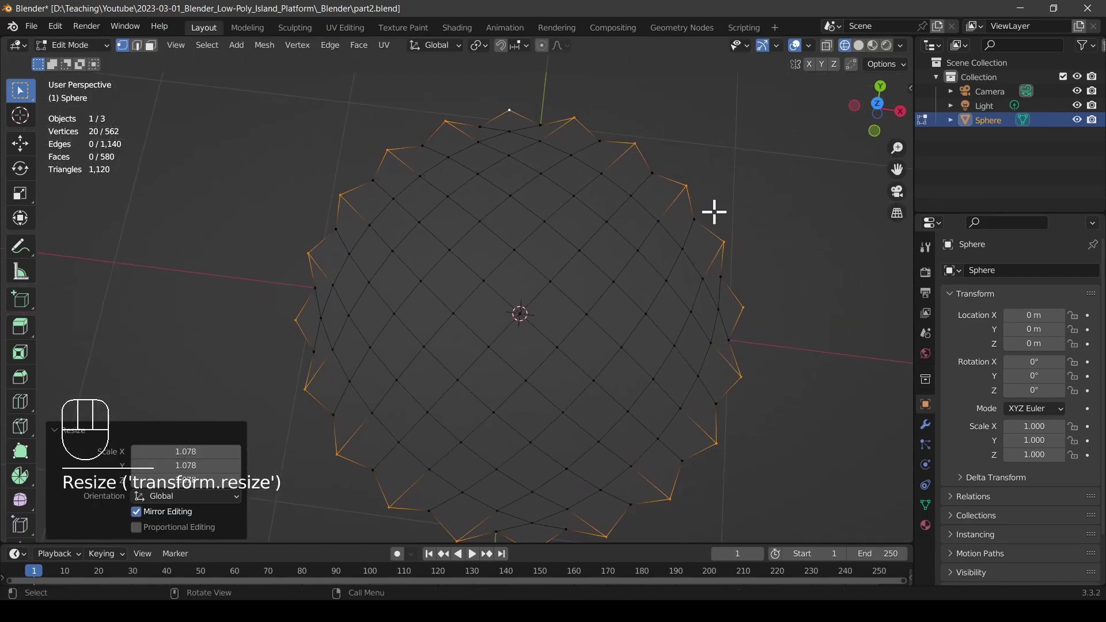
key(KP_7)
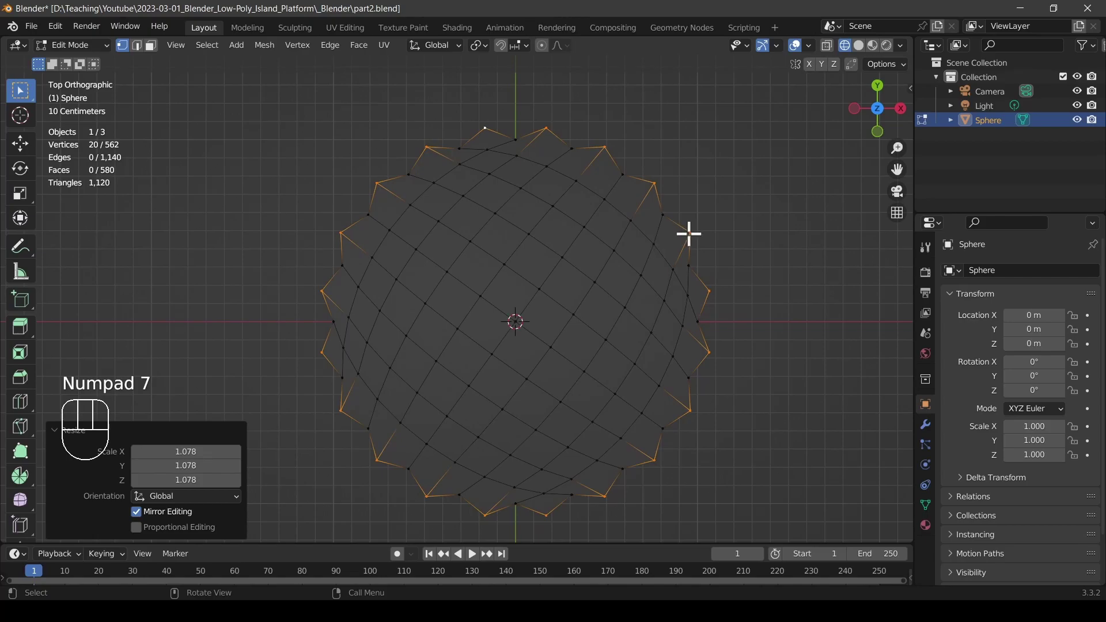
click(542, 46)
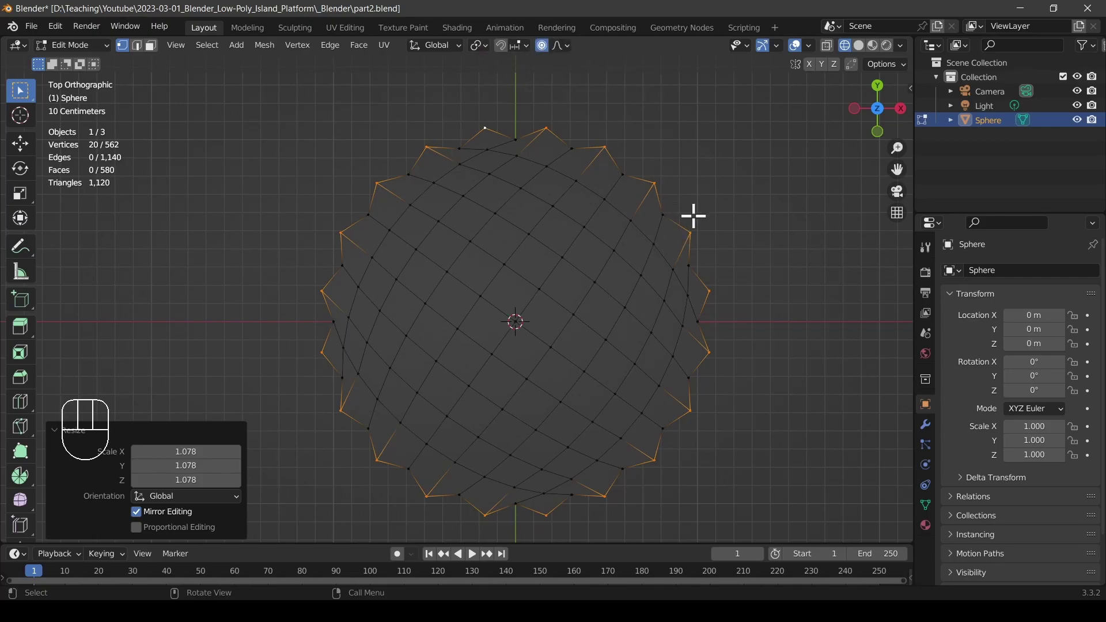
drag(736, 270, 608, 139)
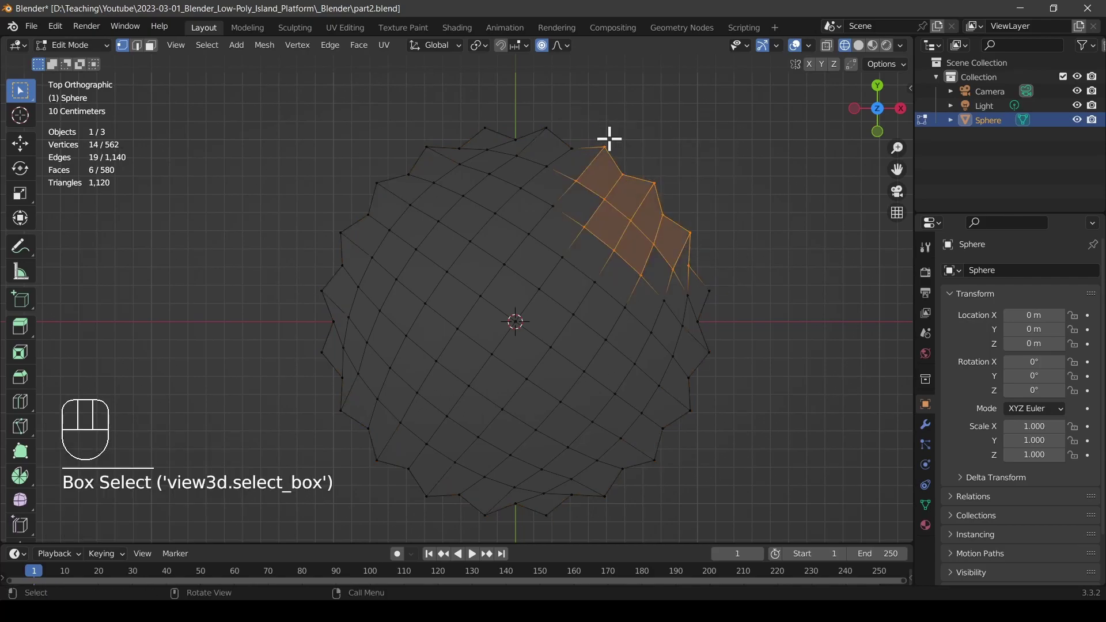
Box-select two upper-right faces and drag them outward with a 0.8264 m proportional falloff.
click(713, 253)
drag(727, 257, 608, 143)
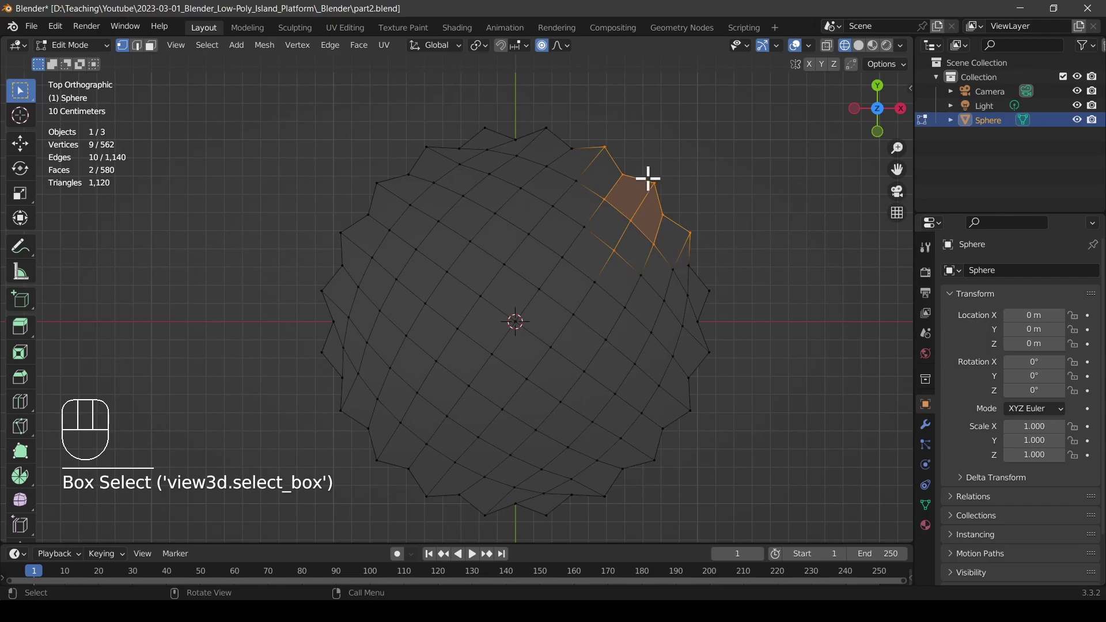
key(g)
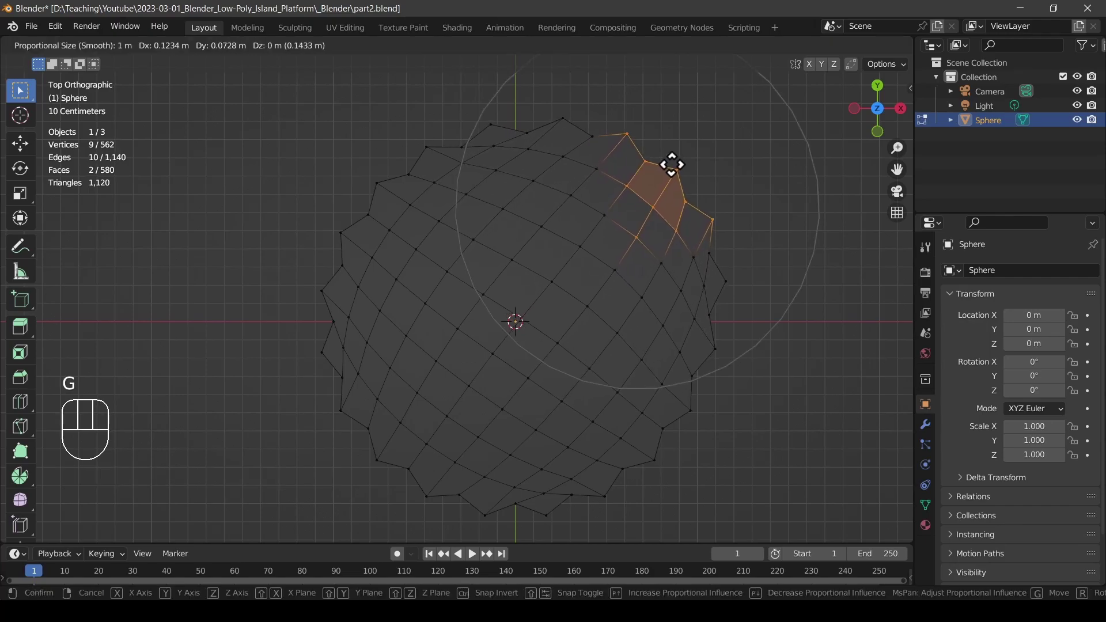
scroll(679, 165, up, 1)
scroll(689, 167, up, 5)
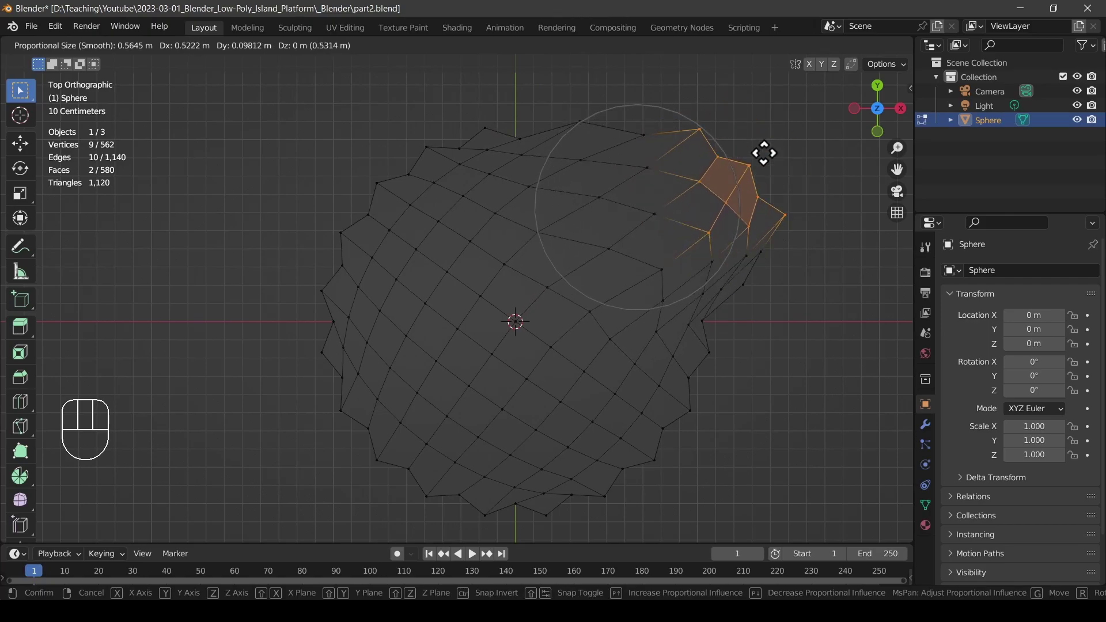
scroll(731, 153, up, 5)
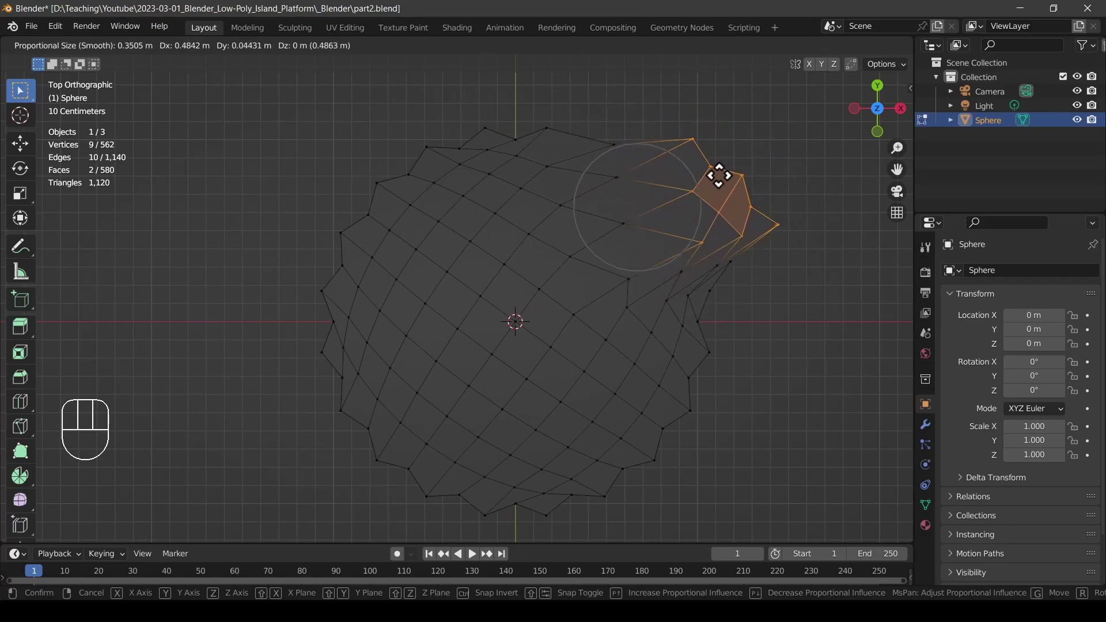
scroll(697, 183, down, 9)
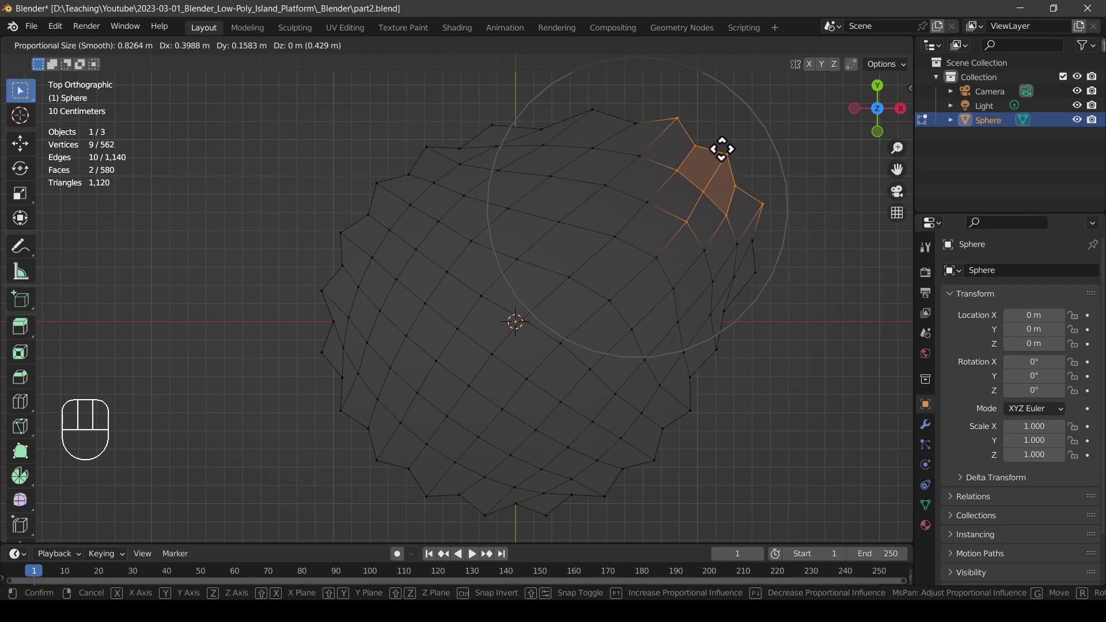
Confirm the bulge and pull a first group of underside vertices downward with falloff.
click(723, 150)
scroll(593, 375, down, 3)
key(g)
click(433, 321)
key(g)
drag(347, 332, 393, 387)
middle_drag(393, 386, 541, 260)
key(KP_1)
key(g)
click(693, 280)
Pull another group of underside vertices down in front view with proportional falloff.
drag(666, 296, 568, 188)
key(g)
click(548, 365)
middle_drag(547, 365, 461, 283)
key(KP_1)
key(g)
key(g)
click(385, 274)
key(KP_1)
key(g)
click(472, 382)
Drag the bowl's central vertices down to start forming the cone's point.
middle_drag(472, 382, 507, 300)
shift+drag(529, 173, 363, 146)
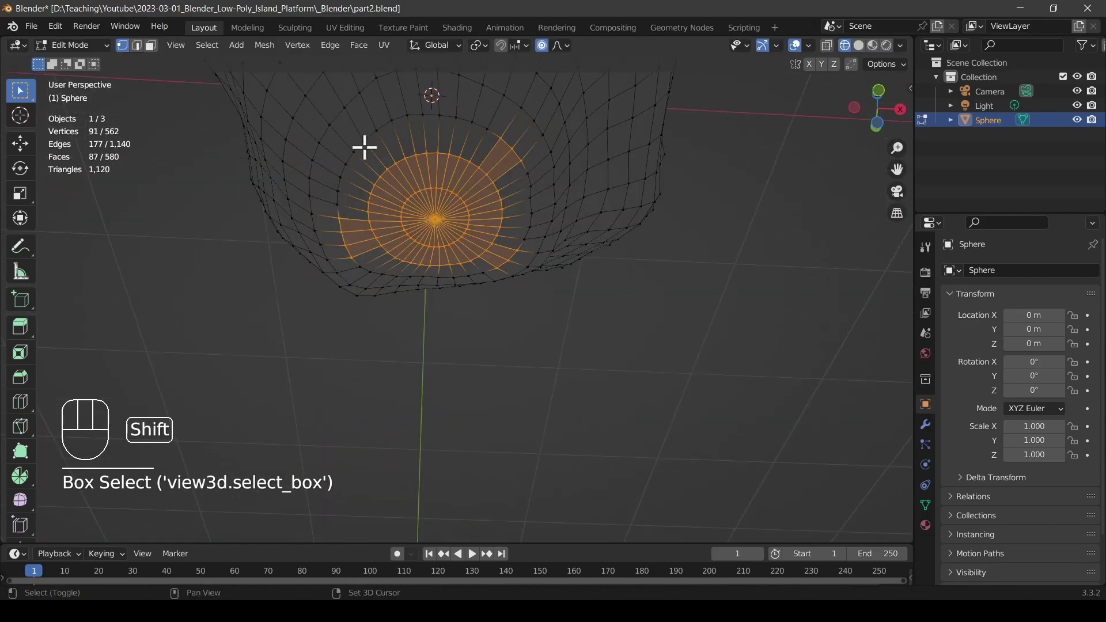
key(KP_1)
key(g)
click(468, 331)
middle_drag(469, 331, 415, 207)
drag(416, 207, 450, 243)
key(KP_1)
key(g)
click(547, 439)
Move underside faces and an edge loop on the cone to make it jagged.
key(g)
click(439, 489)
middle_drag(440, 488, 438, 299)
drag(284, 161, 424, 291)
key(KP_1)
key(g)
click(644, 350)
drag(715, 329, 621, 184)
key(g)
click(582, 288)
middle_drag(583, 288, 446, 354)
Nudge a single vertex and check the tapering cone from the side and front views.
shift+click(758, 266)
key(g)
click(757, 267)
key(KP_1)
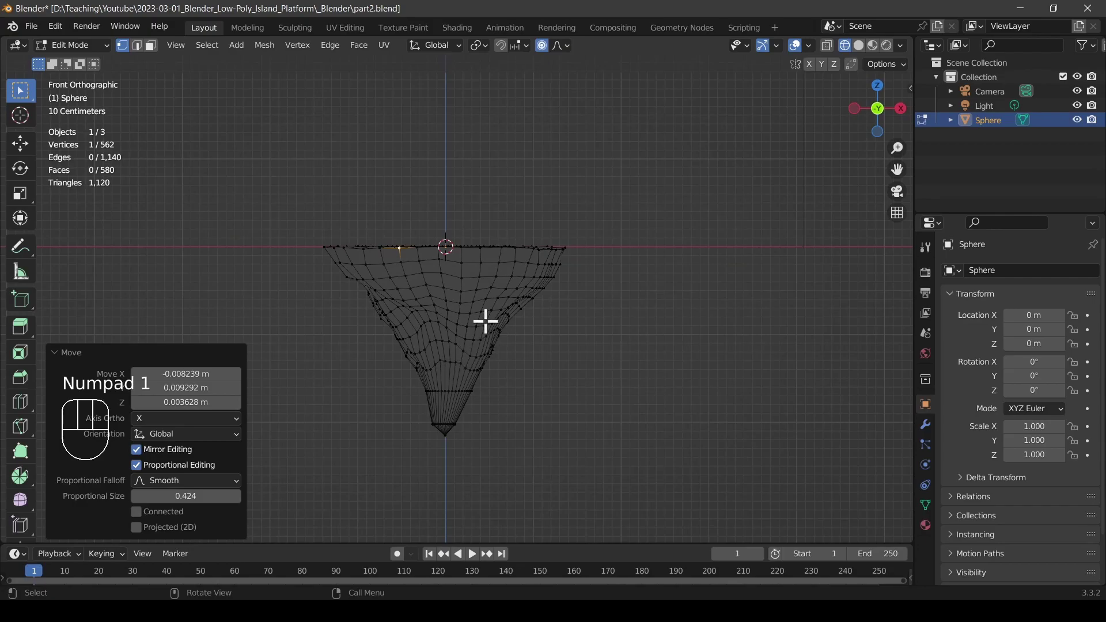
key(KP_3)
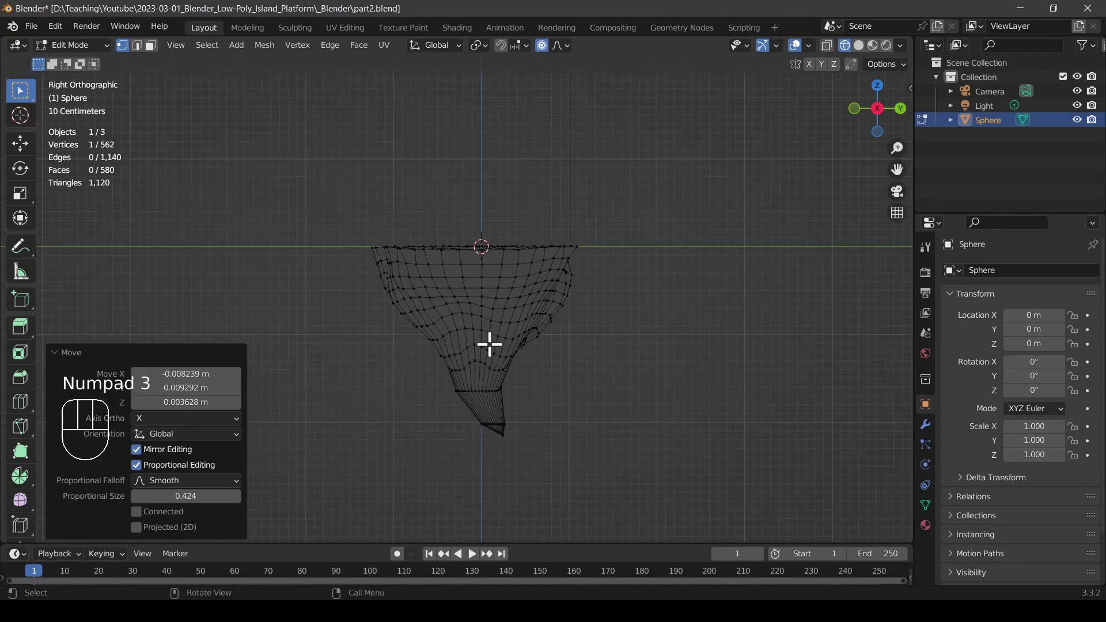
key(KP_1)
scroll(503, 341, up, 3)
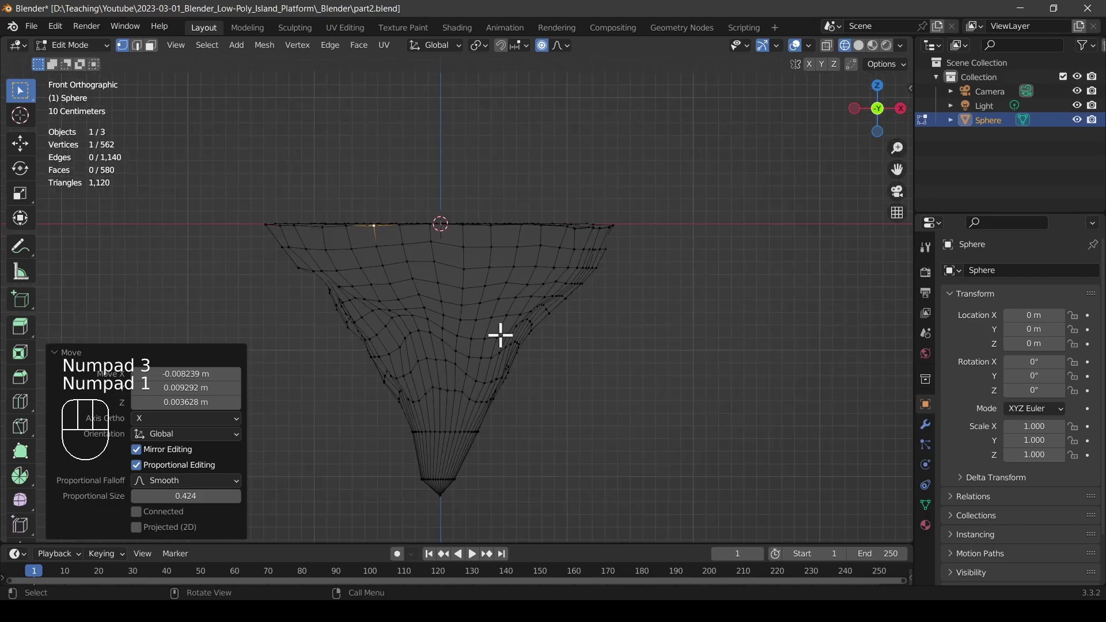
Return to Object Mode, undo a trial rotation to keep 0°, then deselect and recentre the island.
key(Tab)
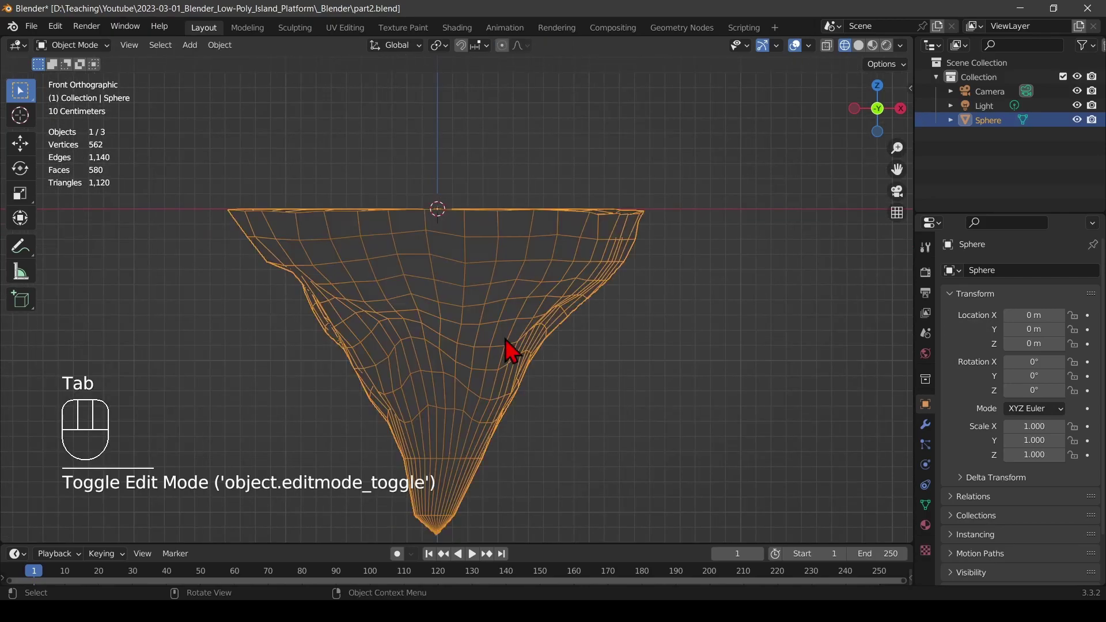
key(r)
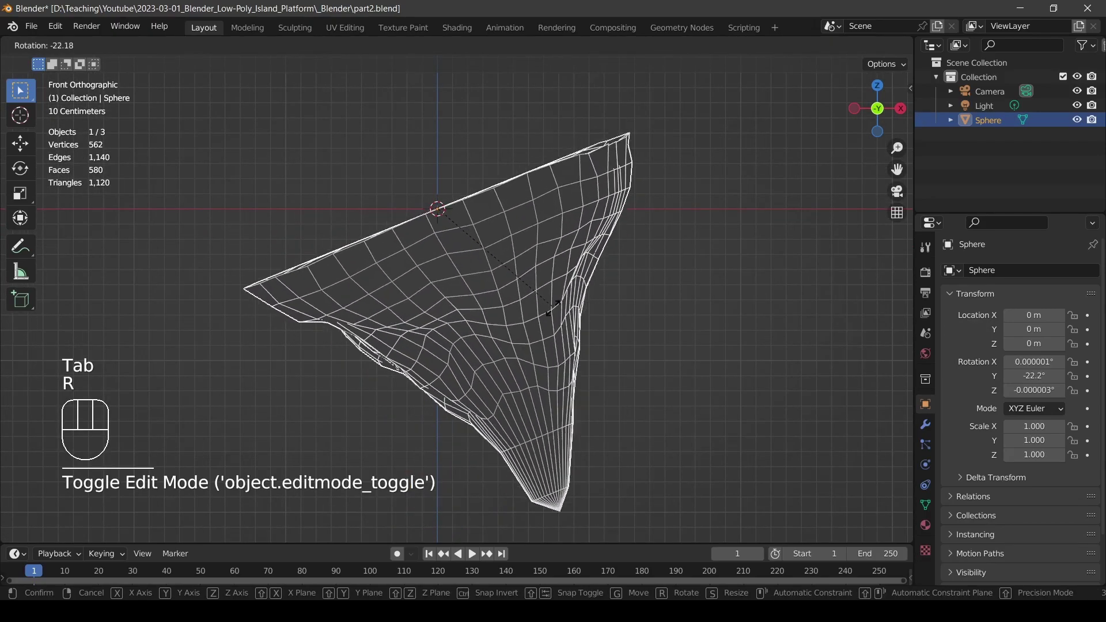
click(523, 382)
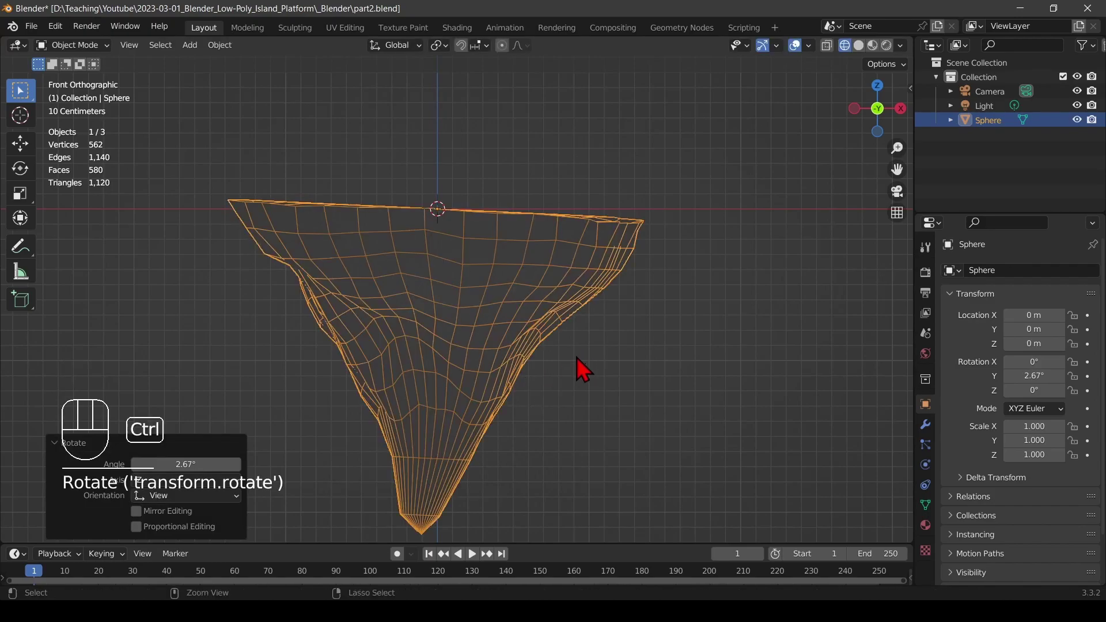
key(ctrl+z)
click(689, 235)
shift+middle_drag(658, 290, 717, 230)
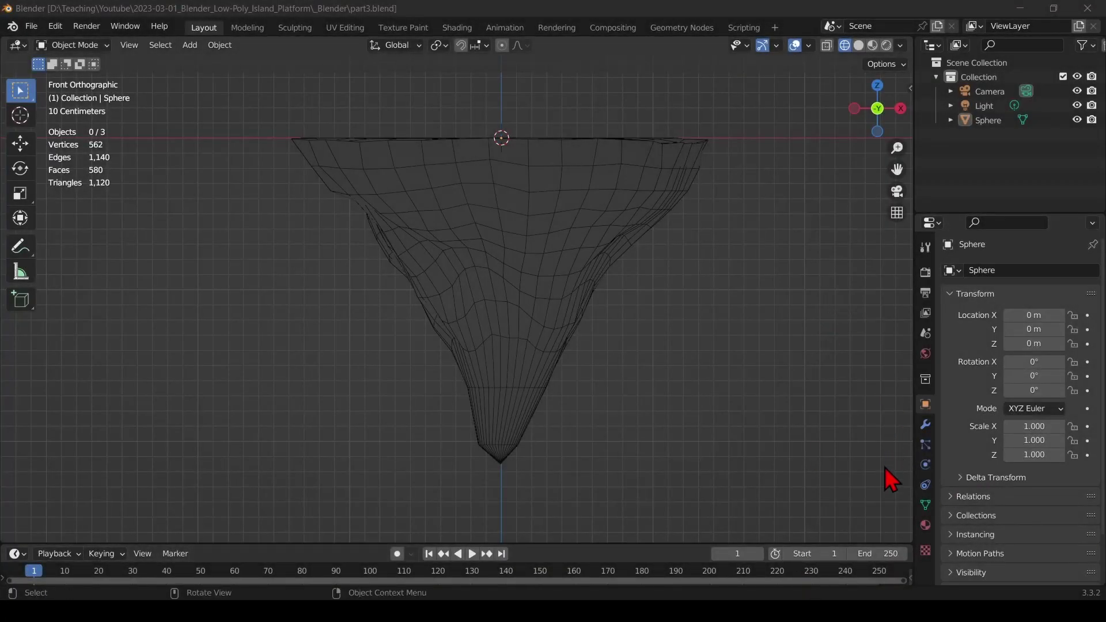
Rename the island's first material to Clay and give it an orange-yellow base colour.
click(925, 525)
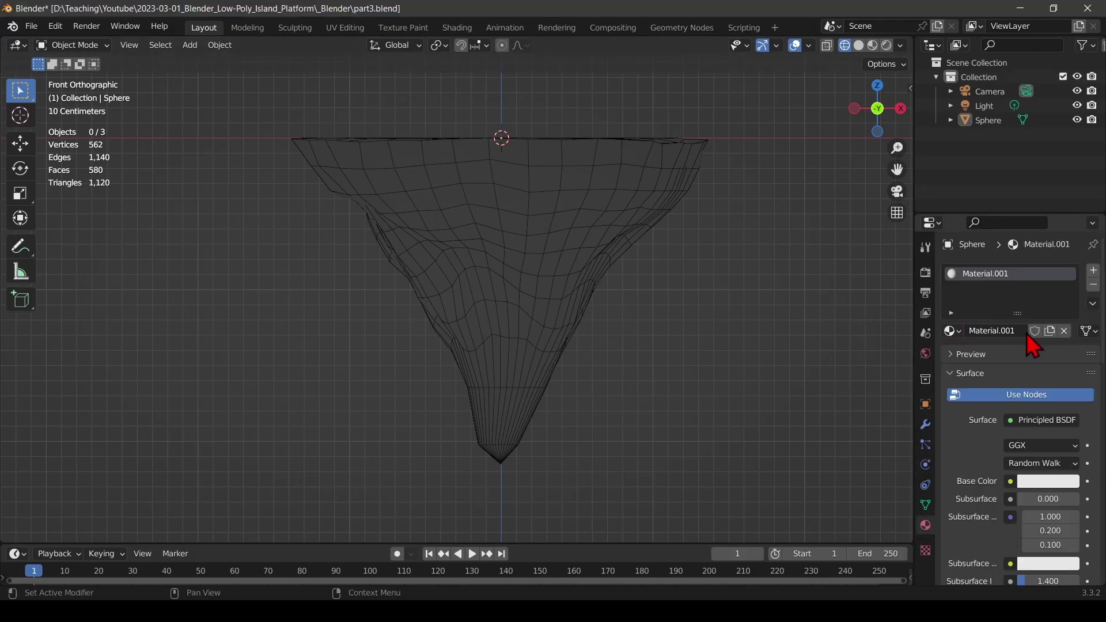
double_click(1008, 275)
text(Clay)
key(Return)
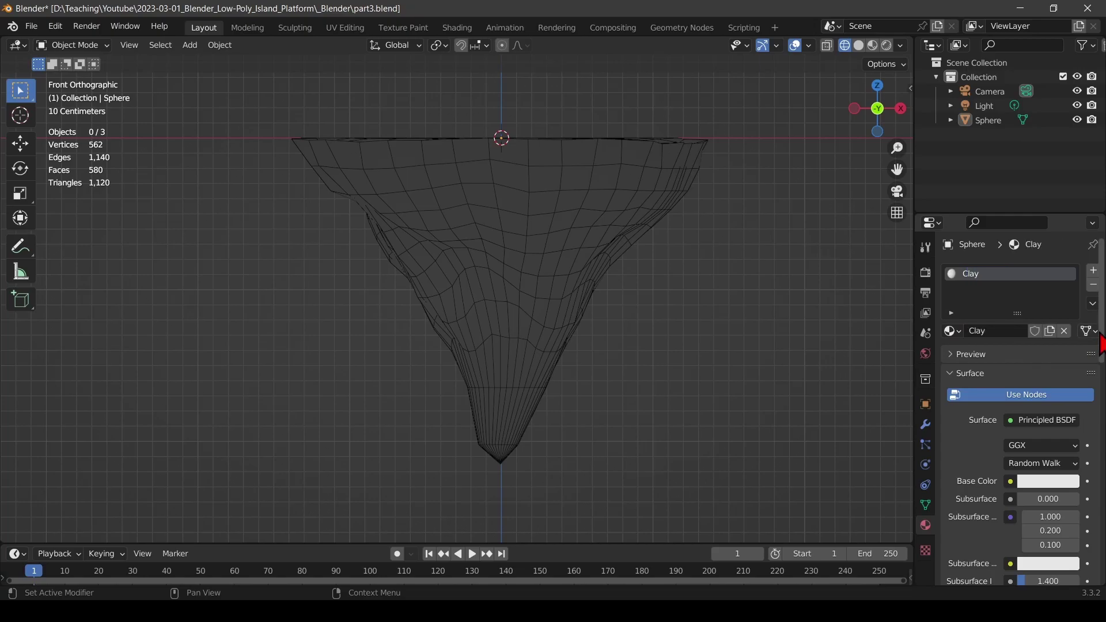
click(1036, 484)
click(980, 356)
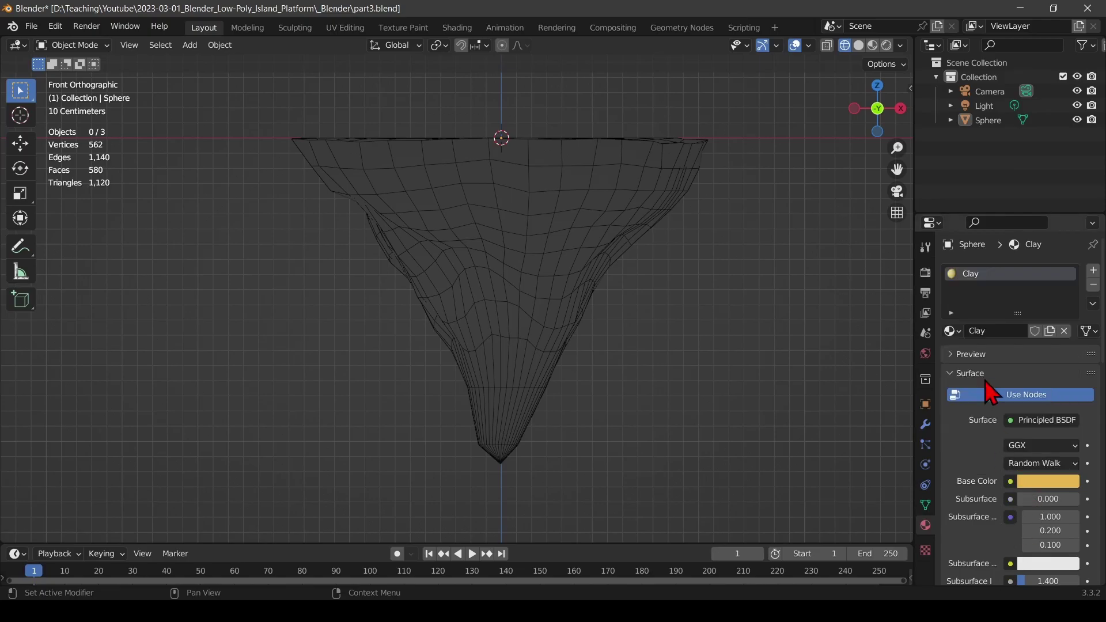
Add a second material slot with a new material named Grass, coloured bright green.
click(1093, 270)
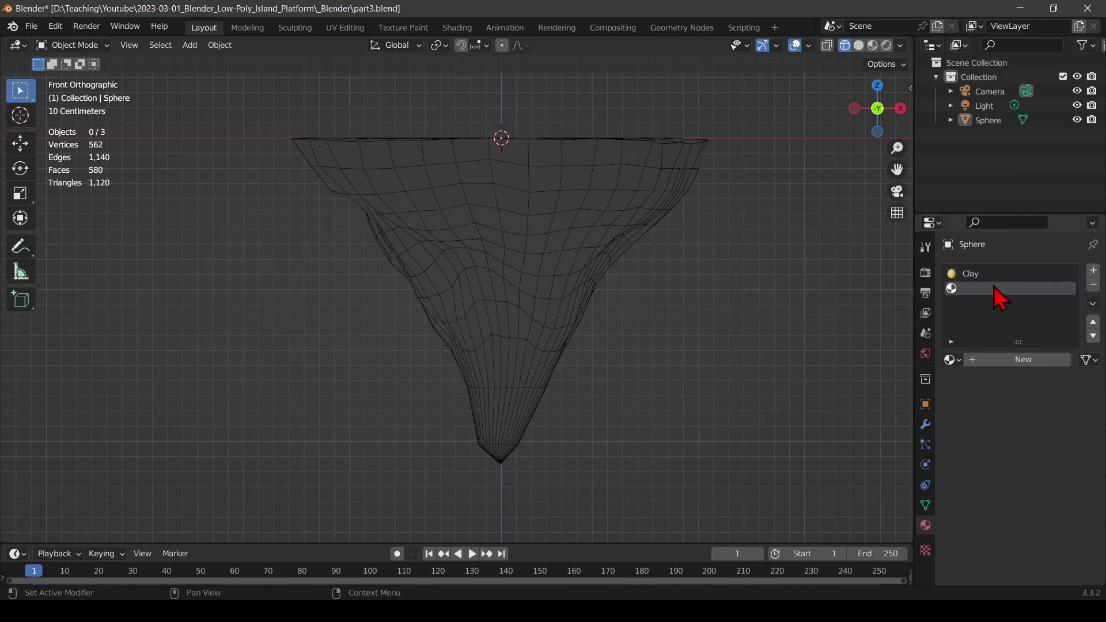
click(999, 360)
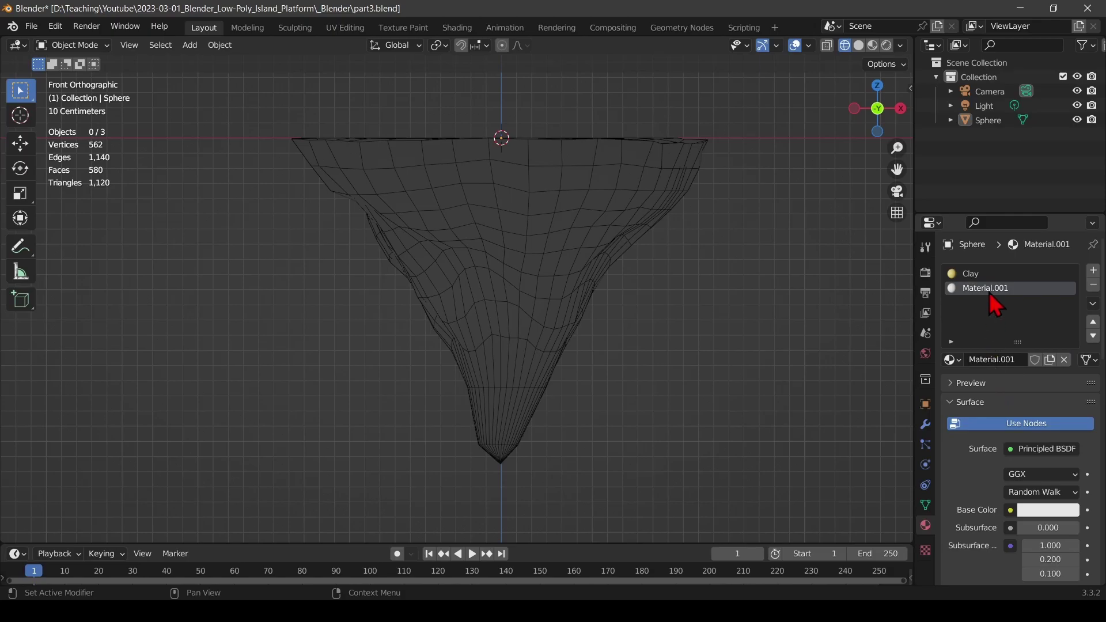
text(Gr)
key(Return)
click(1040, 511)
click(978, 344)
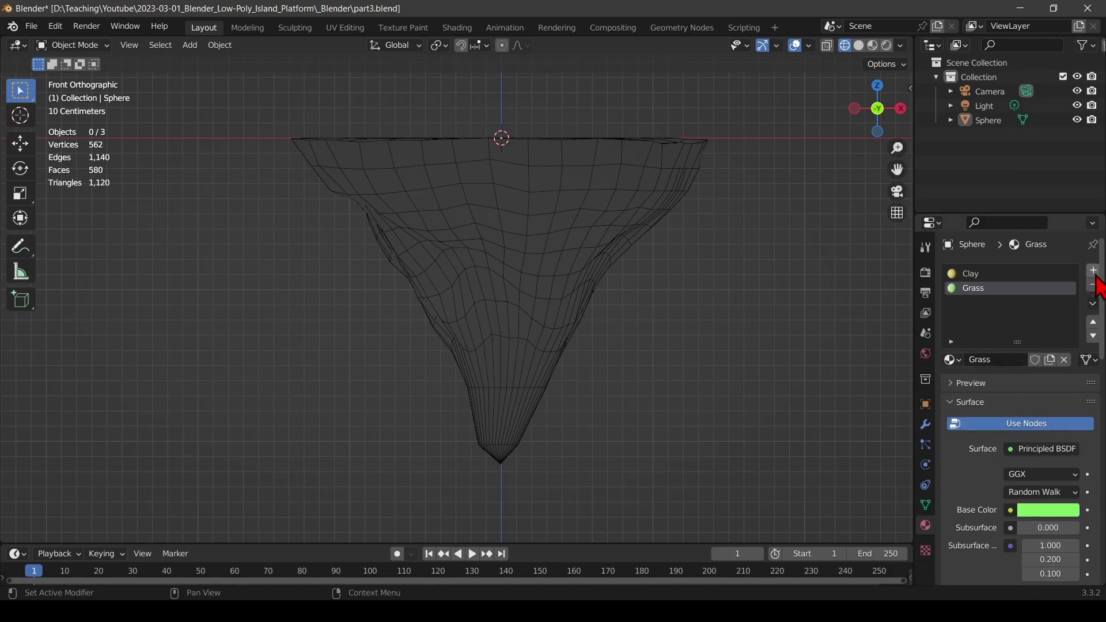
Add a third material named Rock and darken its base colour to dark grey (value 0.237).
click(1092, 270)
click(1015, 368)
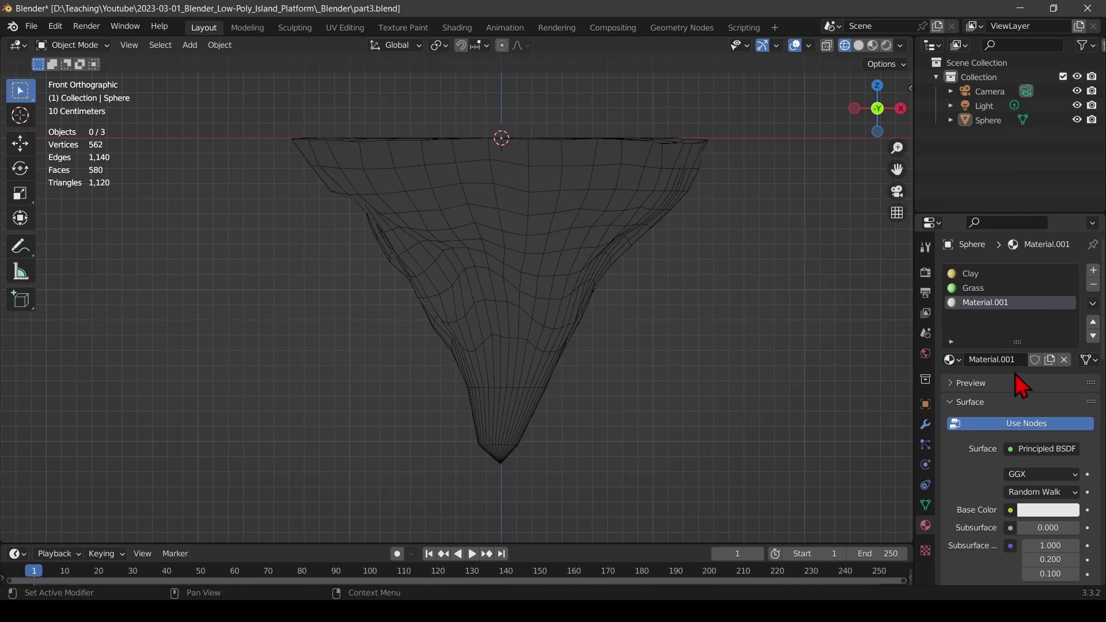
double_click(980, 304)
text(Rock)
key(Return)
click(1047, 510)
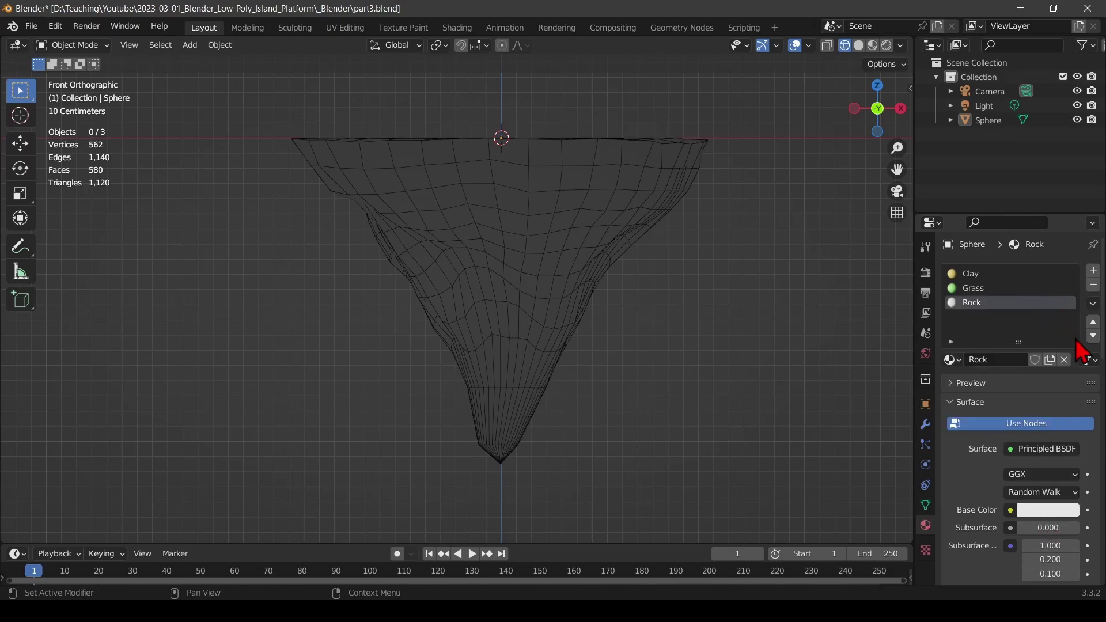
click(1067, 508)
drag(1072, 346, 1068, 354)
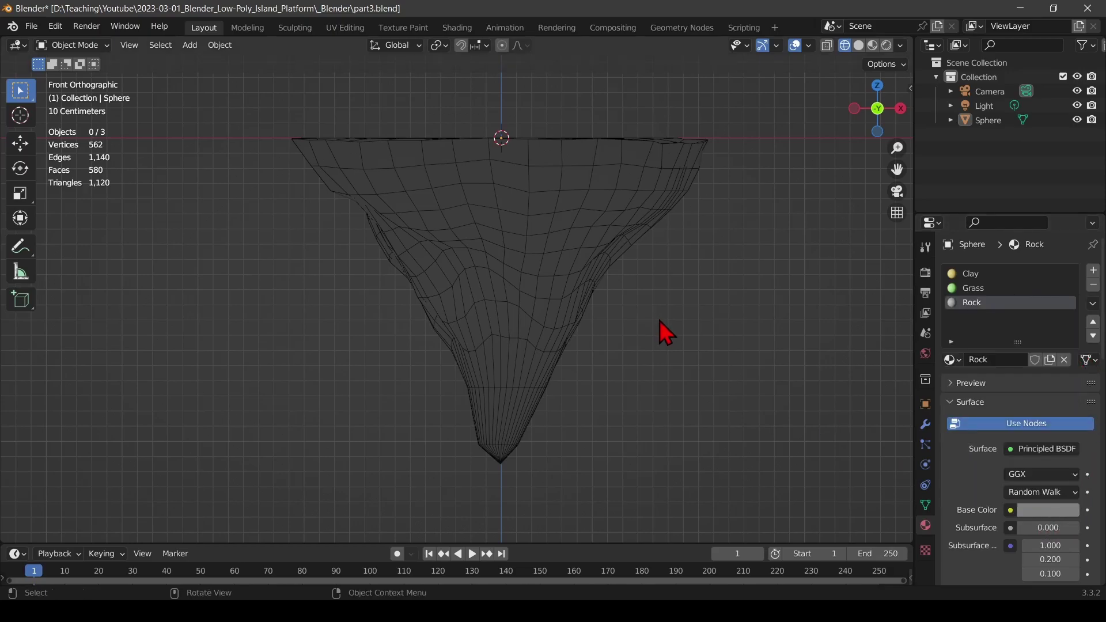
click(887, 44)
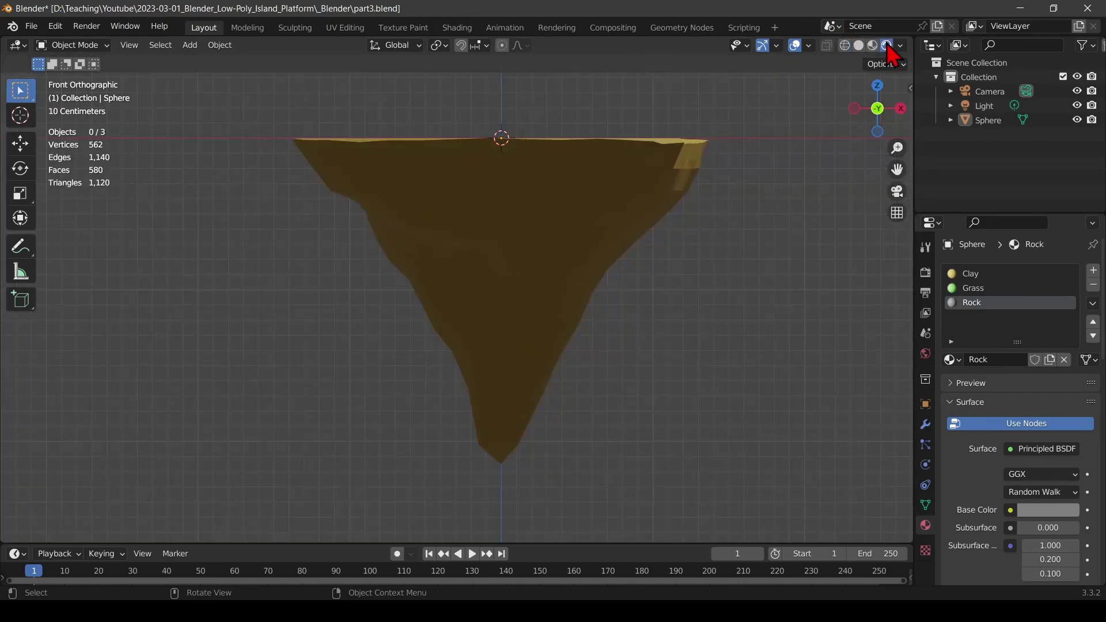
middle_drag(702, 234, 731, 266)
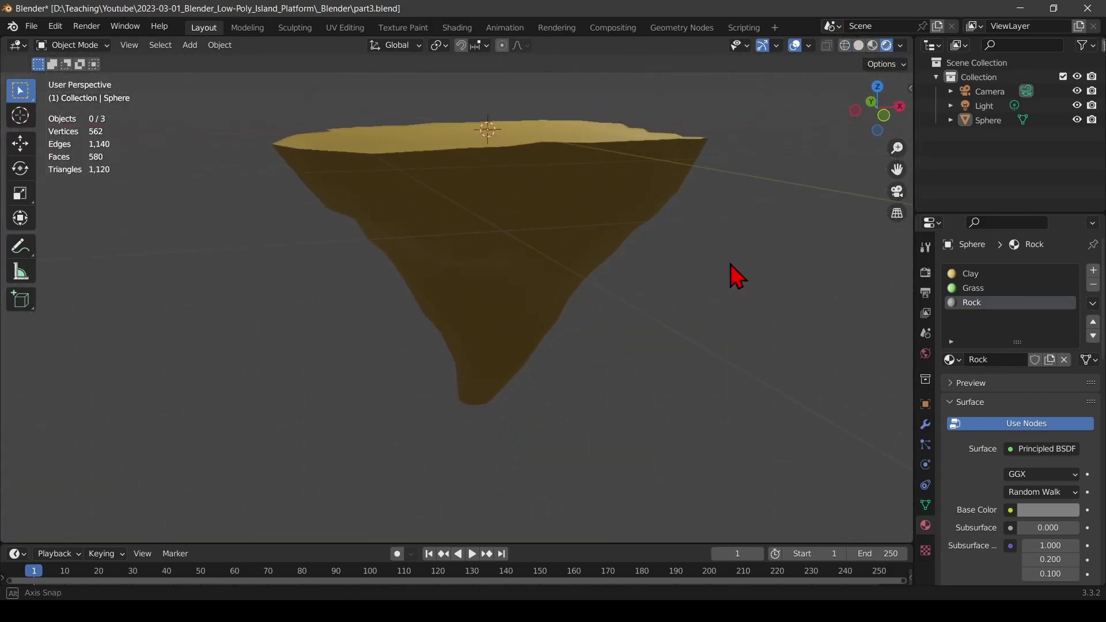
click(969, 274)
middle_drag(542, 240, 686, 268)
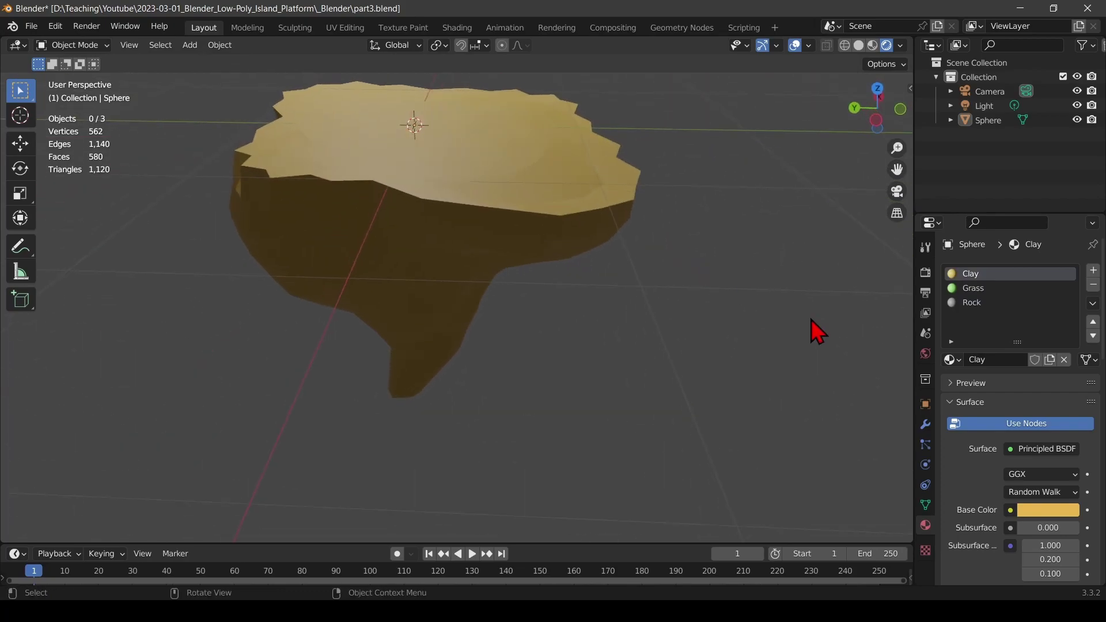
click(970, 288)
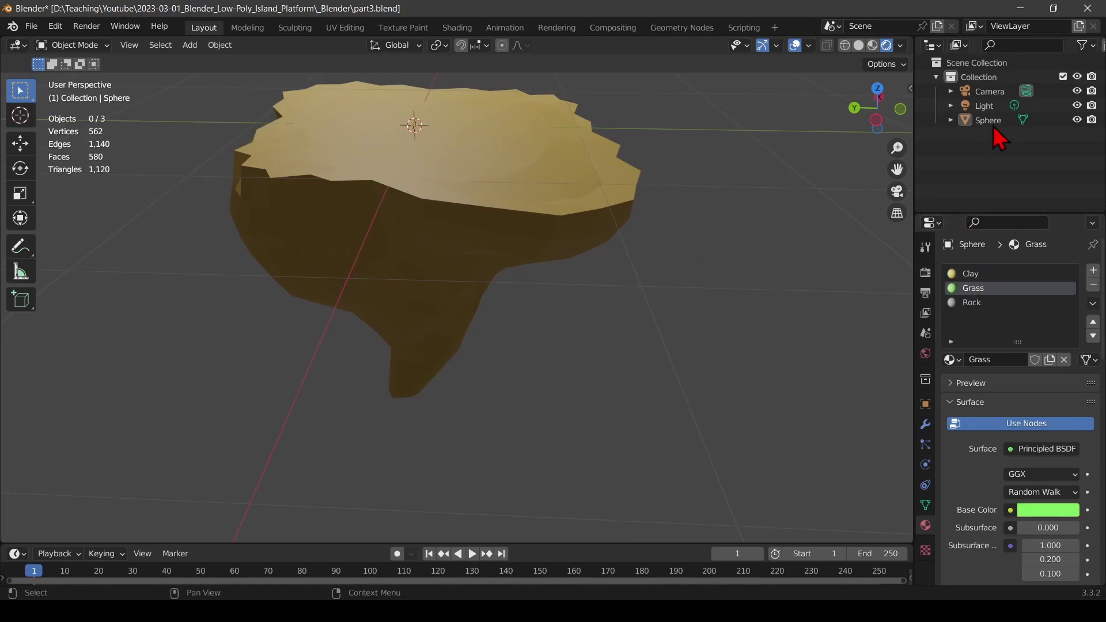
click(872, 45)
click(844, 46)
middle_drag(702, 209, 724, 192)
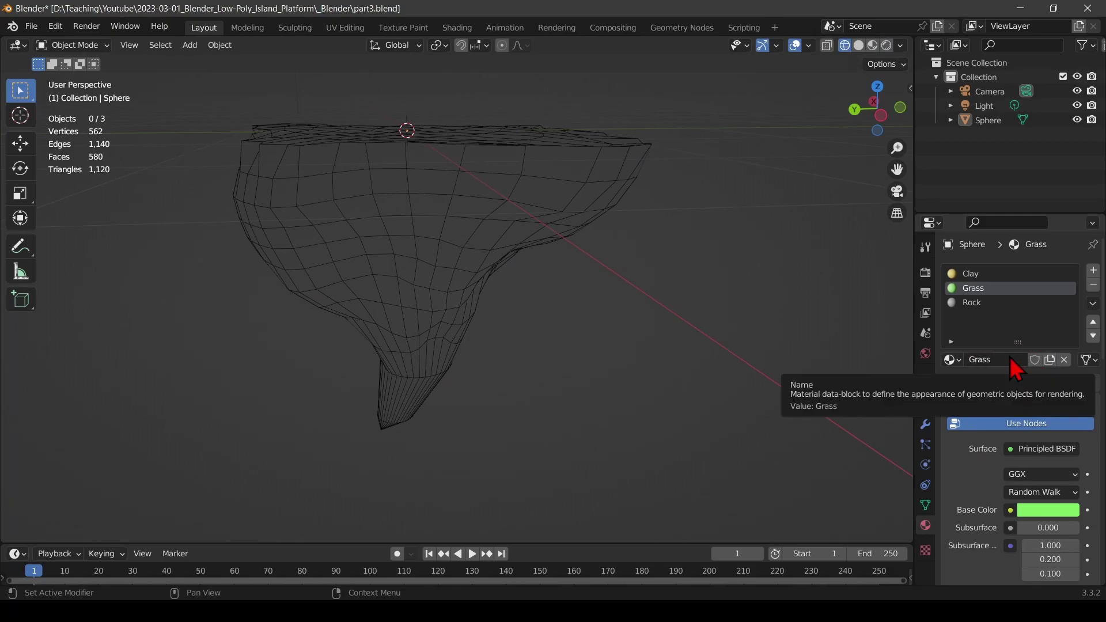
key(KP_1)
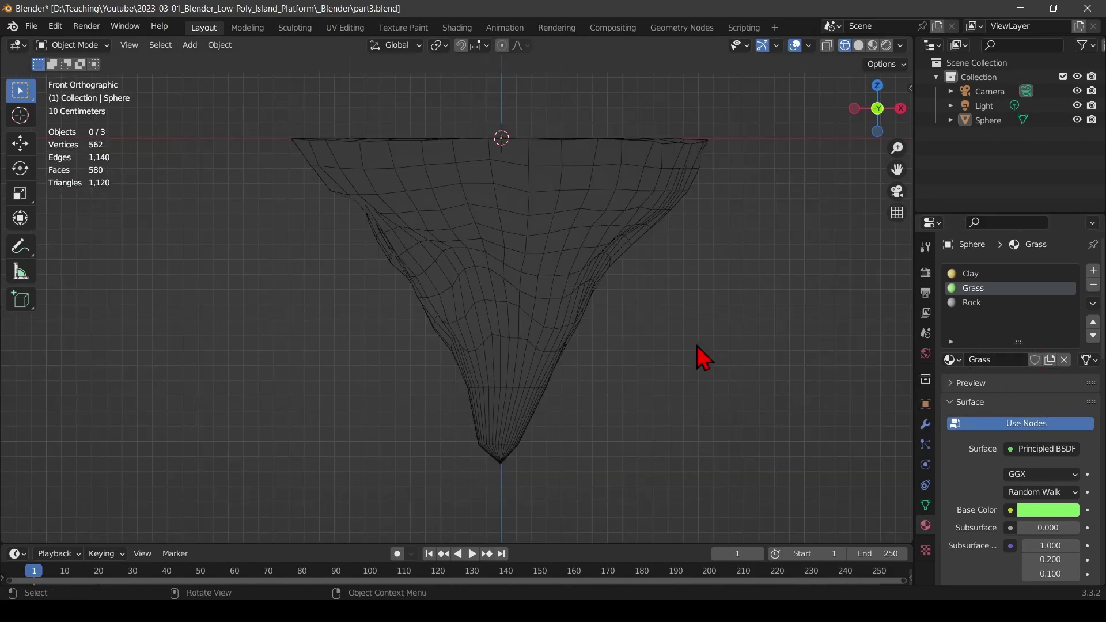
In Edit Mode with face select and X-ray on, box-select all the island's top rim faces.
key(Tab)
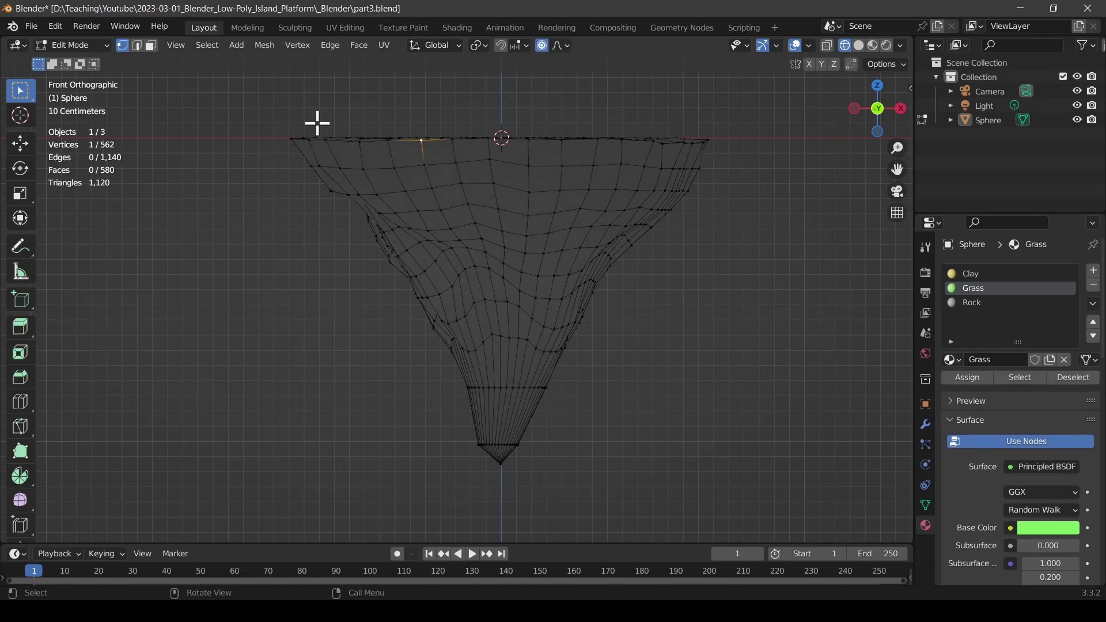
key(3)
drag(246, 108, 741, 155)
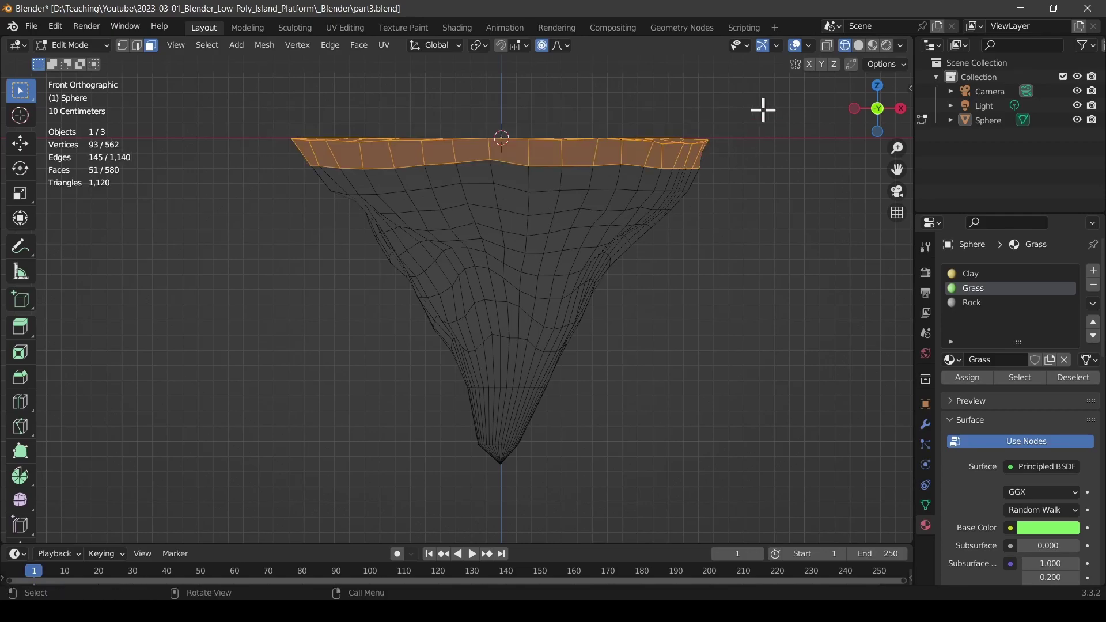
click(827, 46)
drag(218, 95, 760, 159)
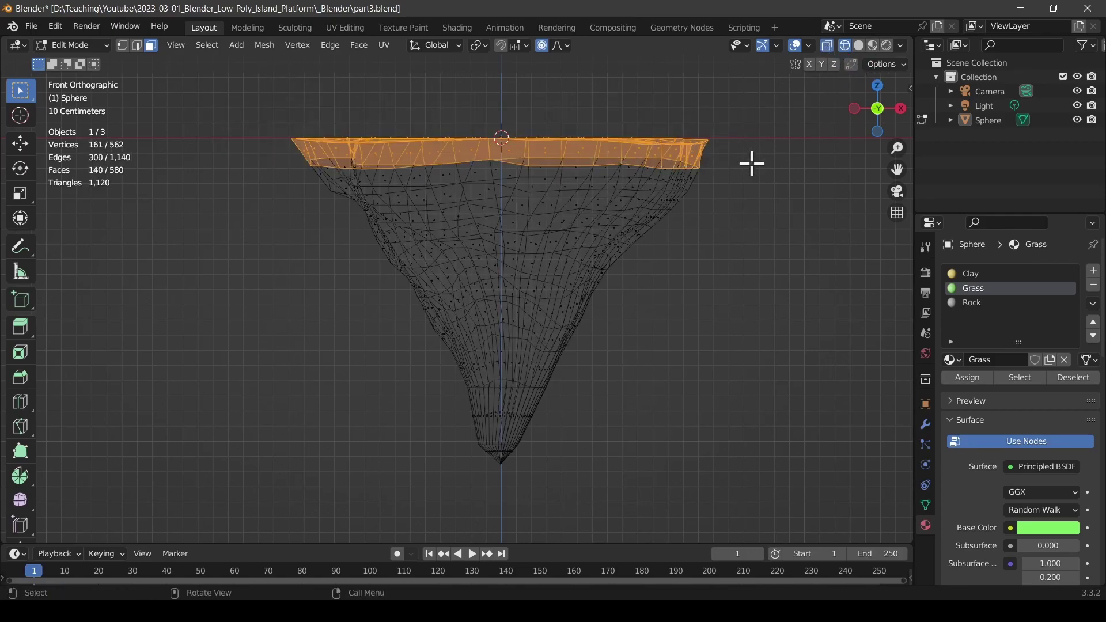
middle_drag(743, 166, 545, 201)
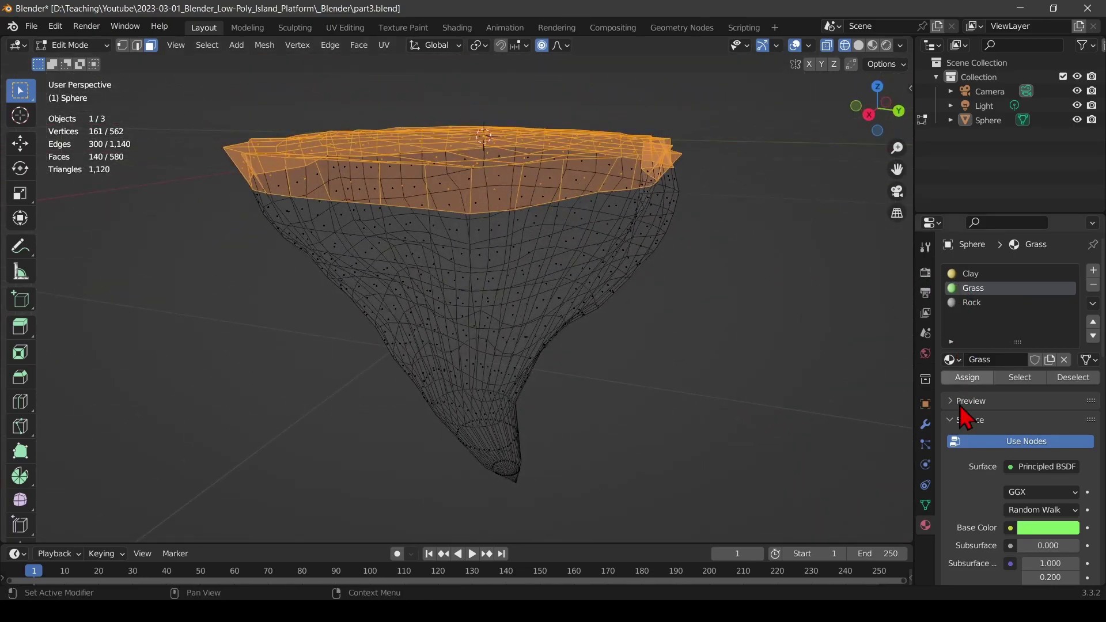
Assign Grass to the selected top faces, then check it in shaded view and select the tip faces.
click(967, 377)
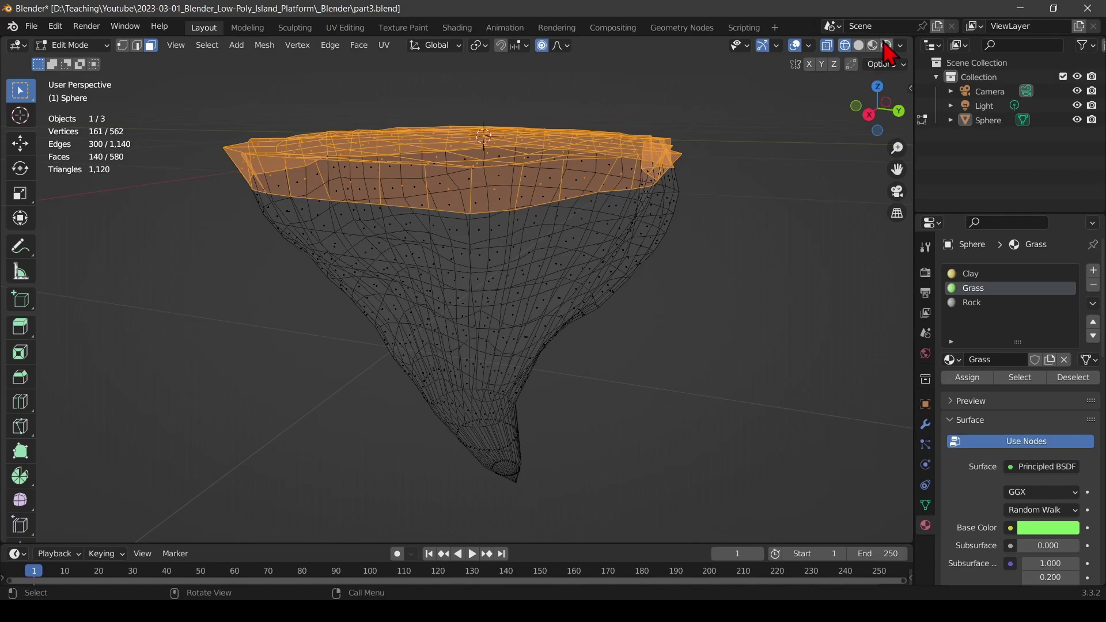
click(885, 45)
mouse_move(777, 154)
middle_down()
mouse_move(557, 153)
mouse_move(691, 170)
mouse_move(807, 155)
mouse_move(730, 180)
mouse_move(713, 217)
mouse_move(724, 173)
mouse_move(678, 277)
middle_up()
scroll(725, 181, down, 3)
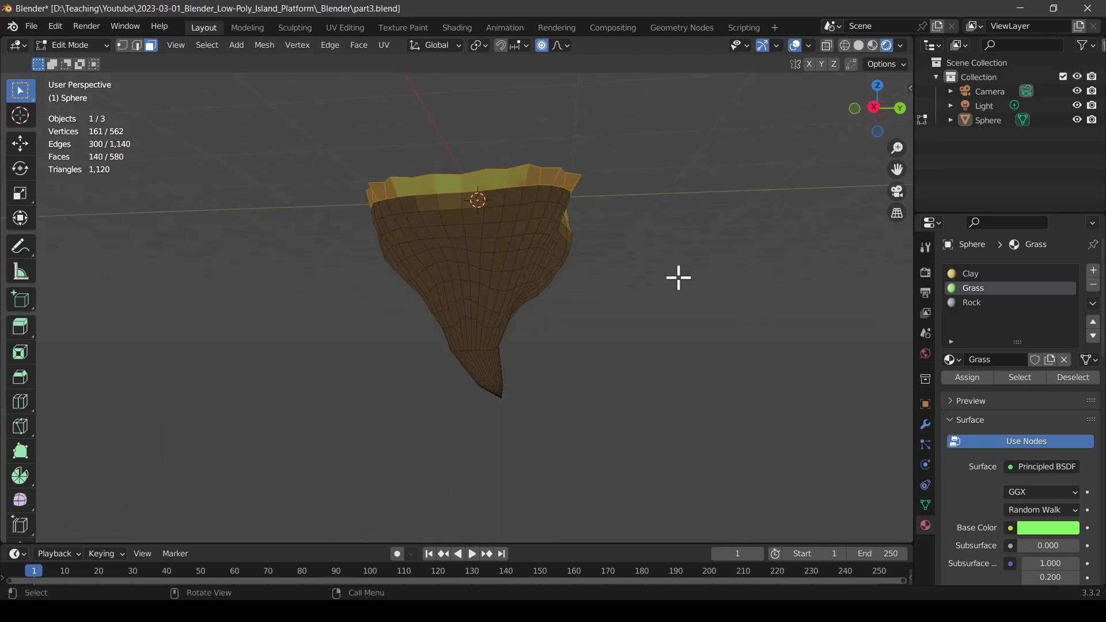
drag(570, 428, 445, 345)
middle_drag(597, 375, 446, 370)
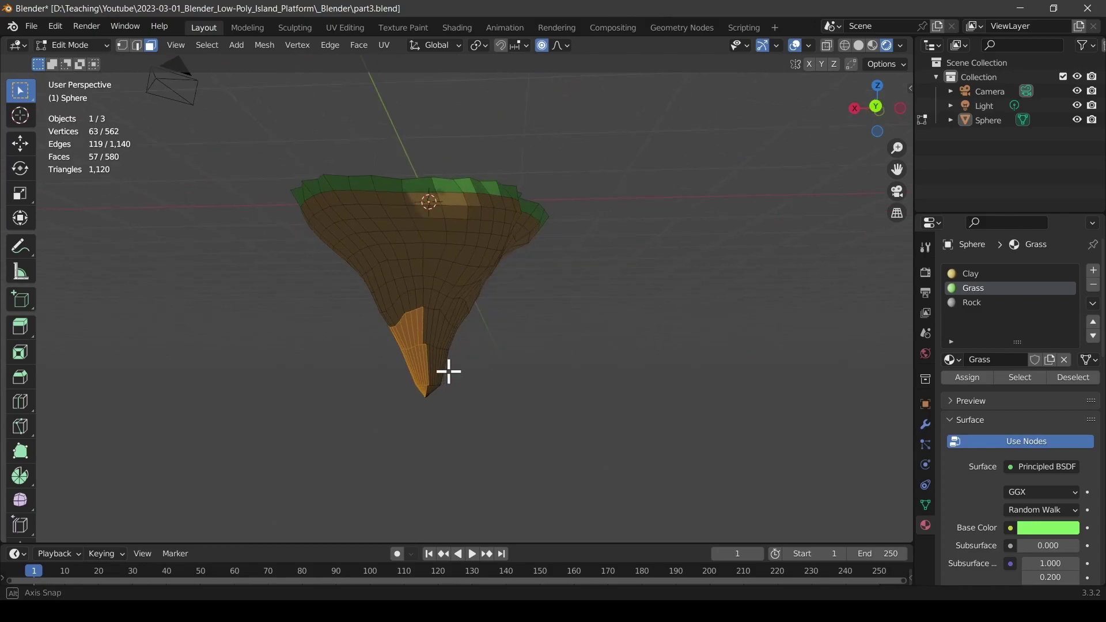
With X-ray on, select the pointed tip faces, assign them the Rock material, and deselect all.
click(827, 45)
drag(536, 473, 373, 340)
middle_drag(618, 380, 376, 365)
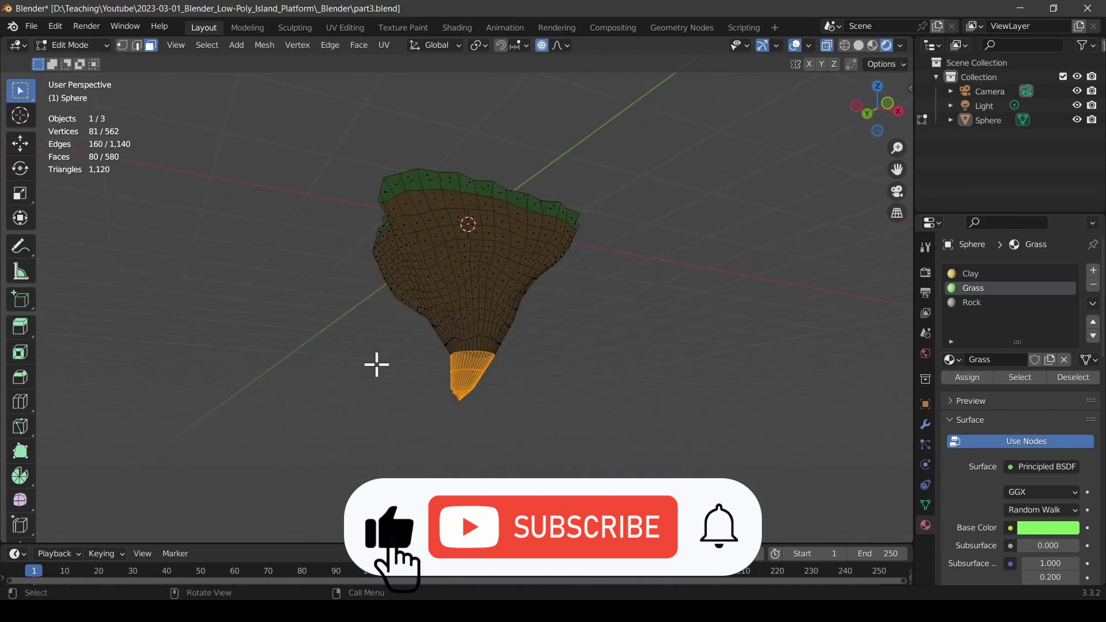
click(968, 303)
click(968, 383)
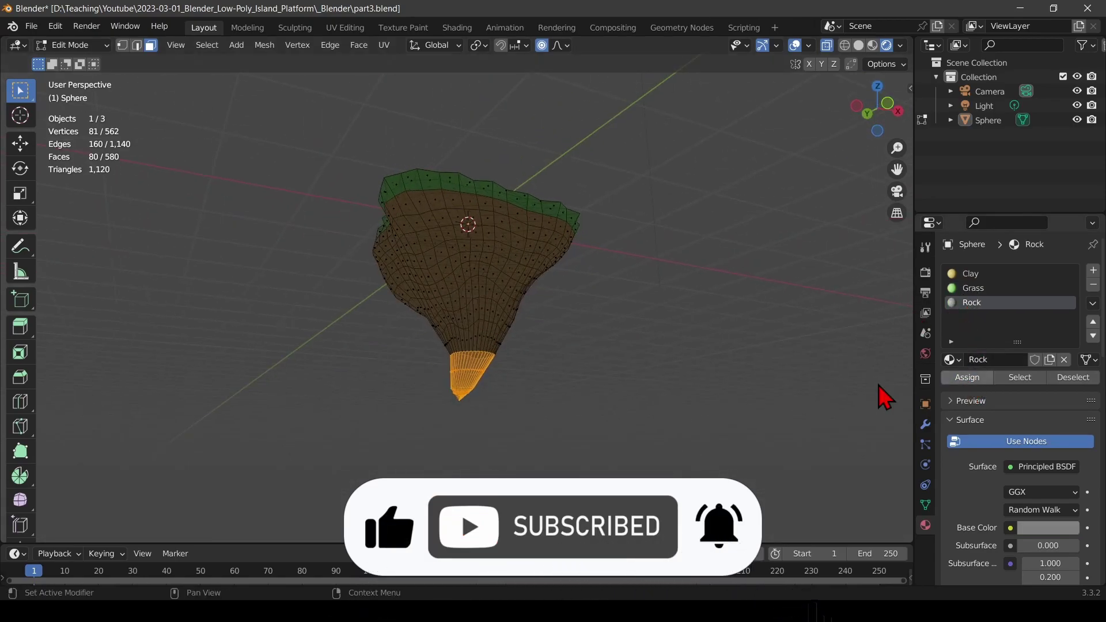
click(654, 350)
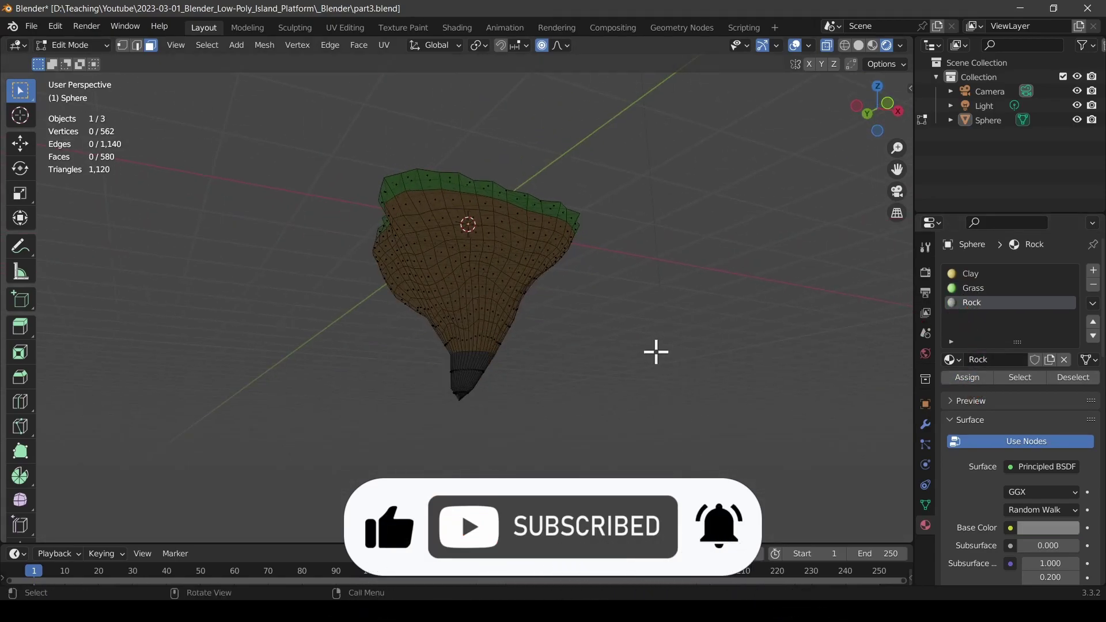
Switch to Material Preview shading, return to Object Mode, and frame the finished island.
click(870, 47)
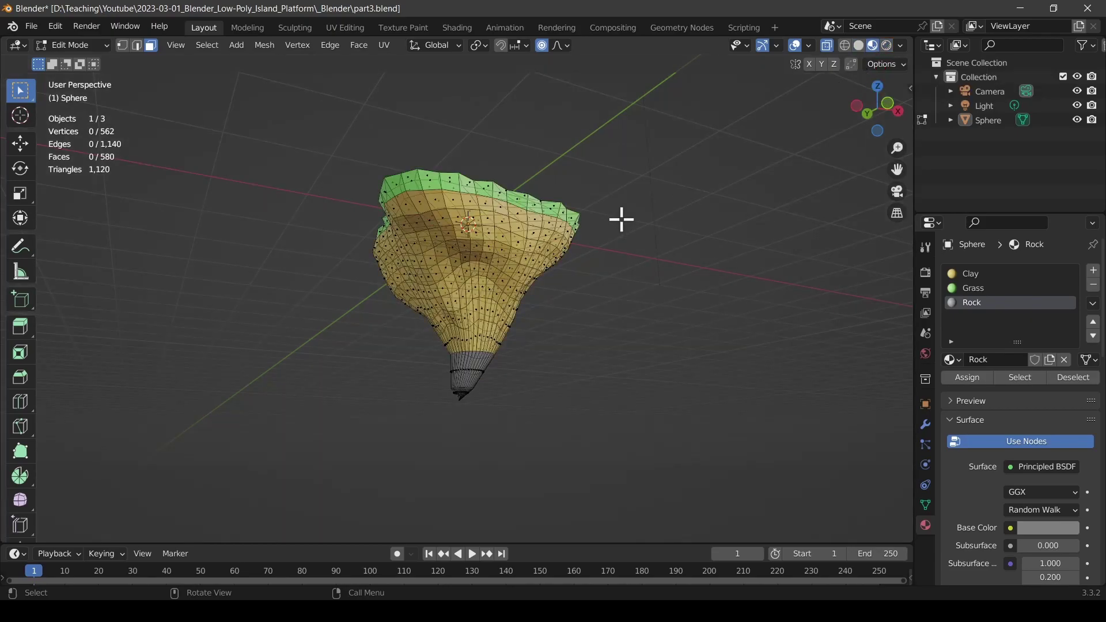
key(Tab)
middle_drag(648, 243, 592, 270)
scroll(592, 272, up, 2)
scroll(600, 277, down, 2)
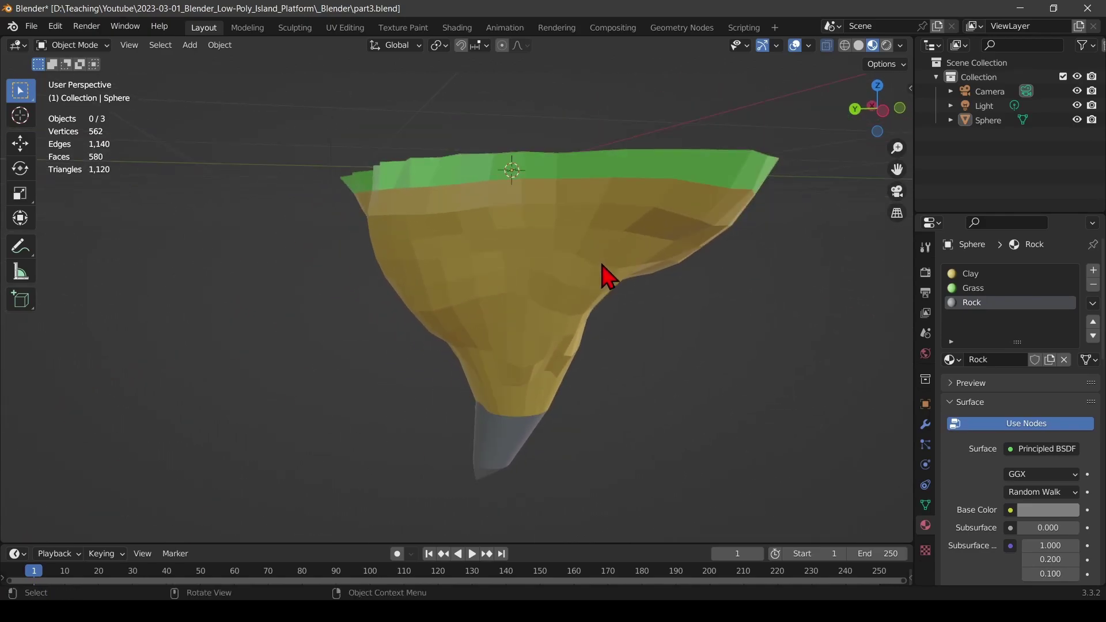
mouse_move(655, 255)
shift+middle_down()
mouse_move(603, 228)
mouse_move(664, 249)
shift+middle_up()
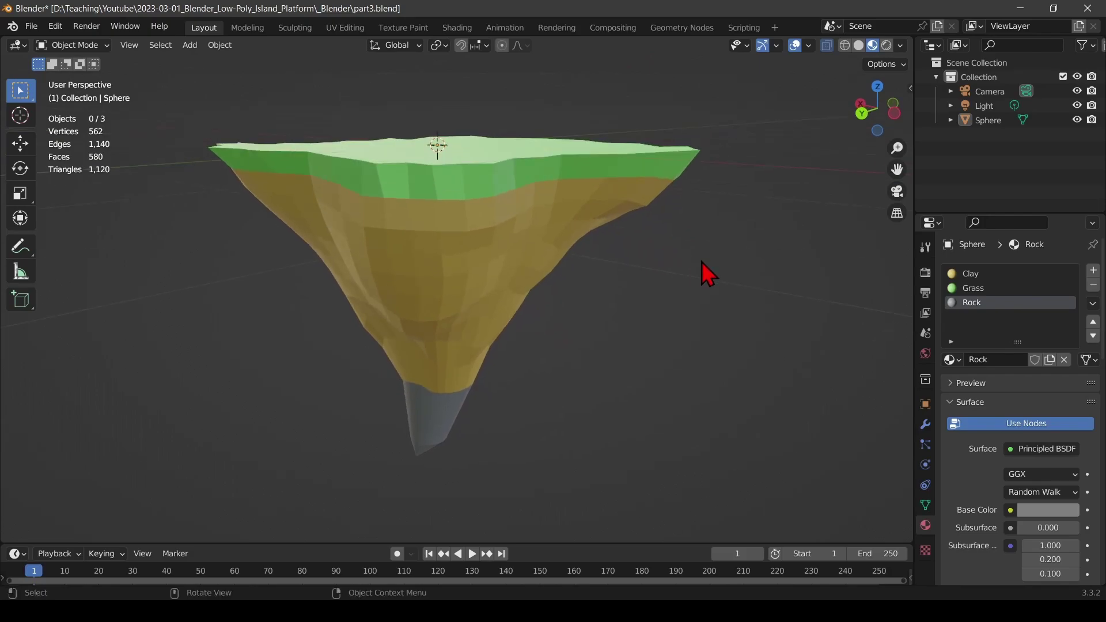